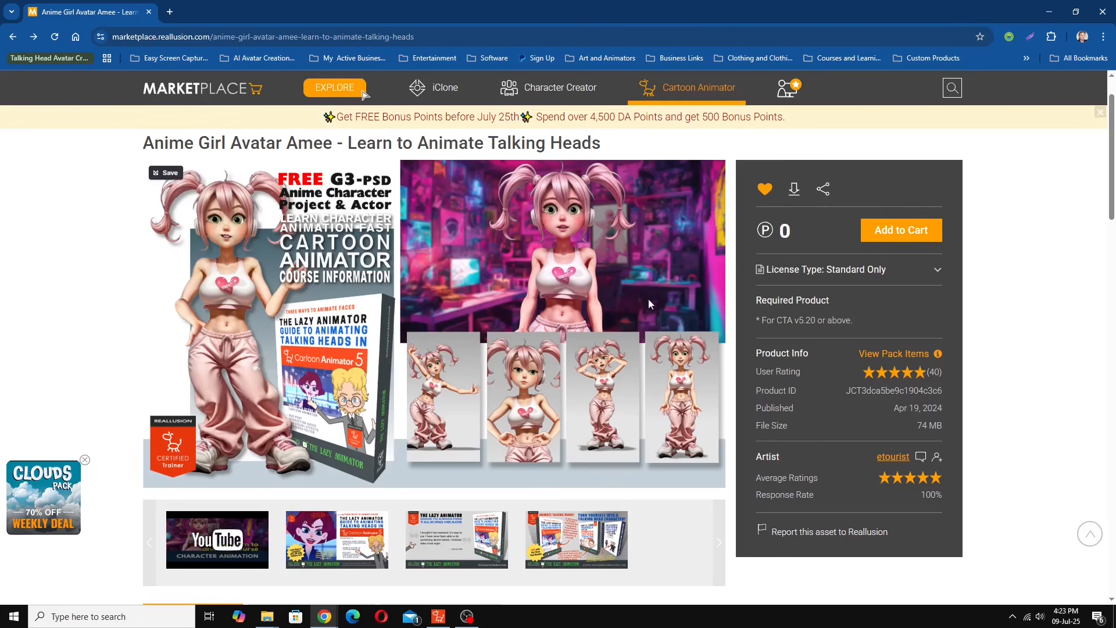
Step: Switch to Cartoon Animator and check the available view modes without leaving Preview
left_click(439, 616)
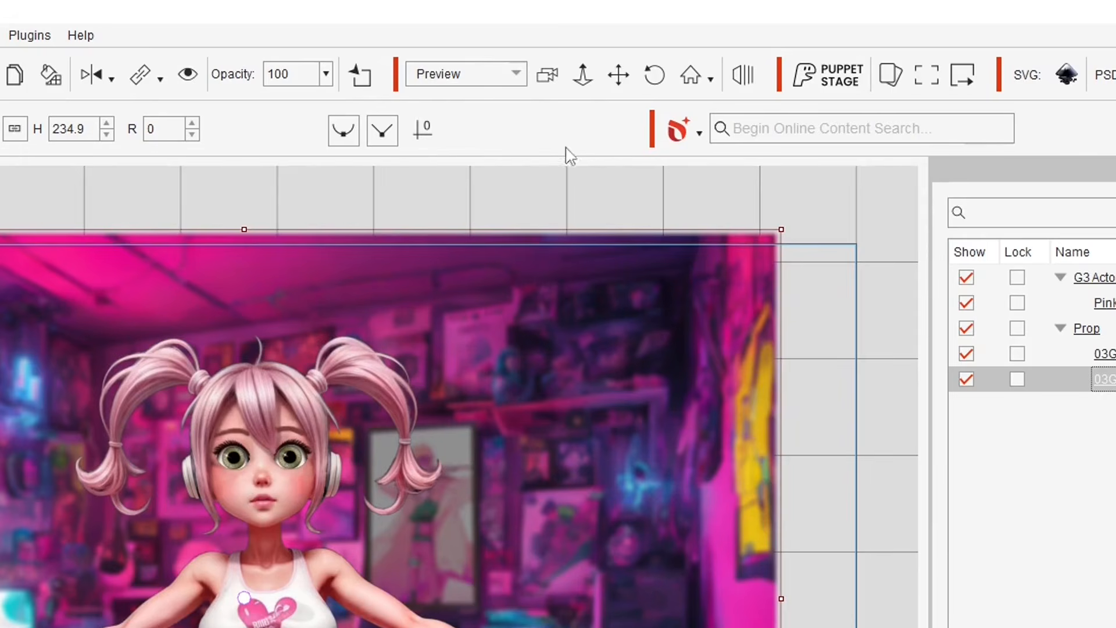
left_click(459, 75)
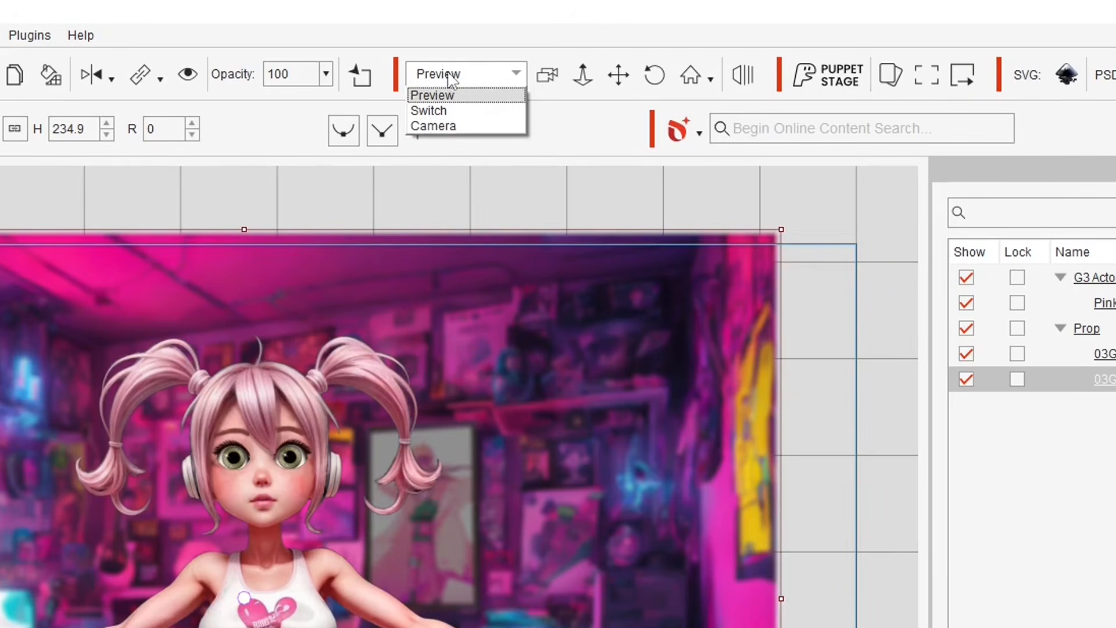
left_click(450, 74)
left_click(541, 207)
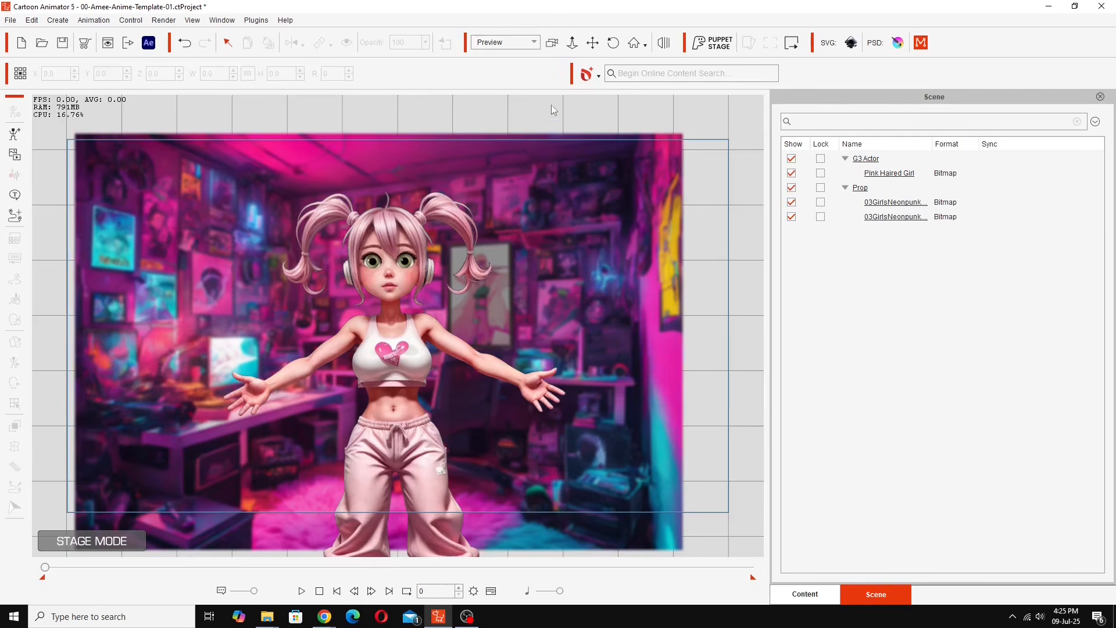
Step: Pan the stage in Preview mode so the character and room background sit near the middle of the camera frame
left_click(592, 42)
left_click_drag(562, 131, 617, 138)
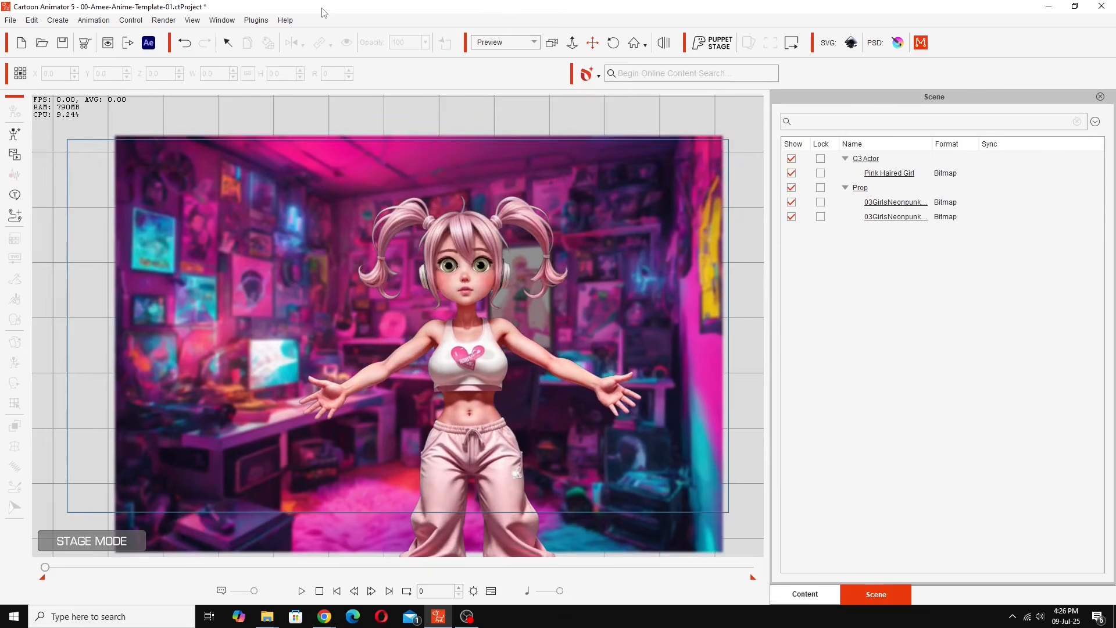
mouse_move(165, 329)
left_mouse_down()
mouse_move(107, 286)
mouse_move(206, 280)
mouse_move(53, 320)
mouse_move(154, 294)
mouse_move(130, 319)
mouse_move(151, 321)
left_mouse_up()
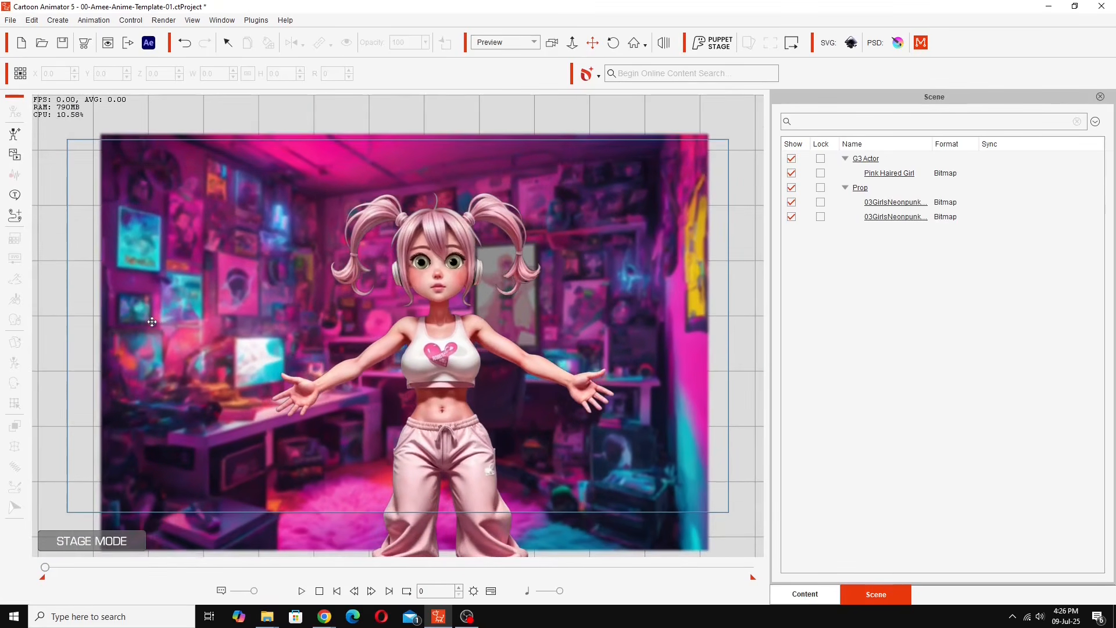
Step: Switch the stage to Camera mode and reposition the camera to frame the character from her hair to her hips
left_click(509, 46)
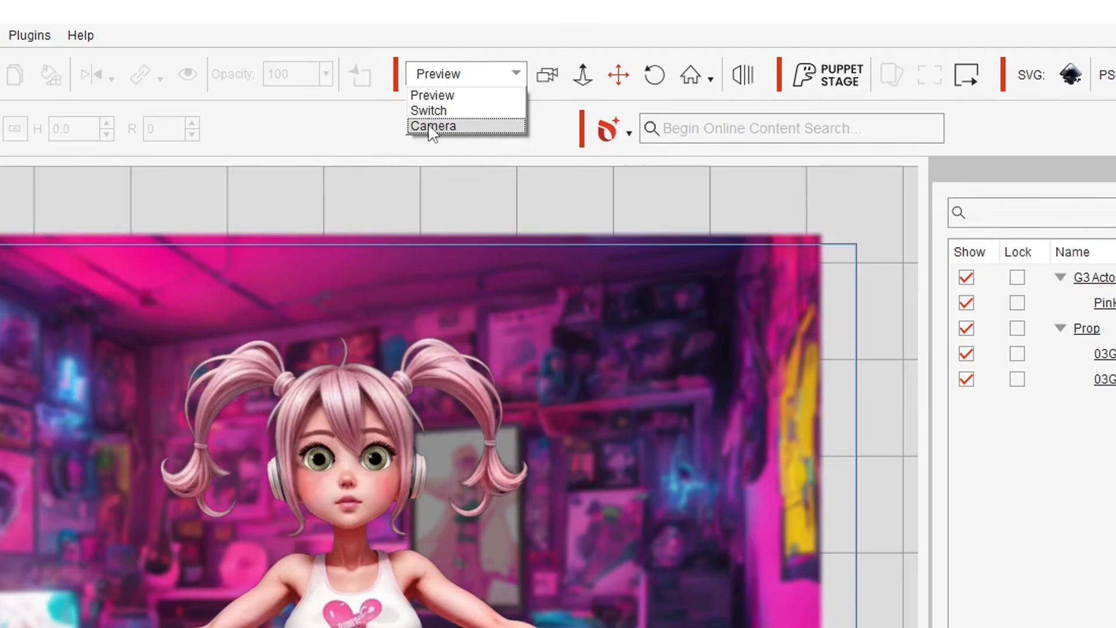
left_click(431, 126)
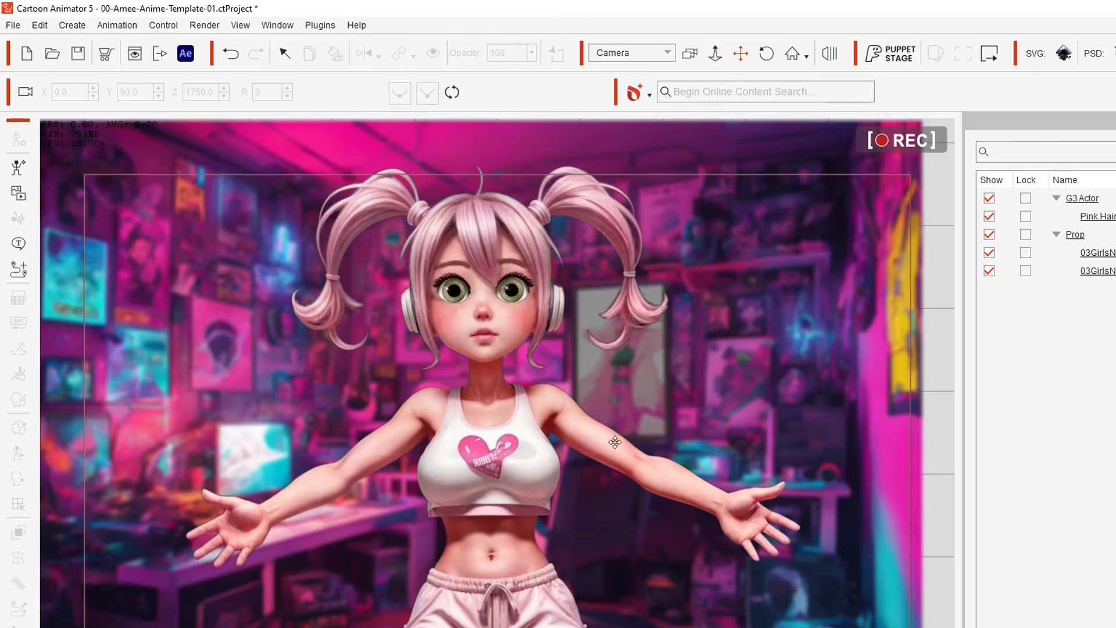
left_click_drag(648, 423, 332, 627)
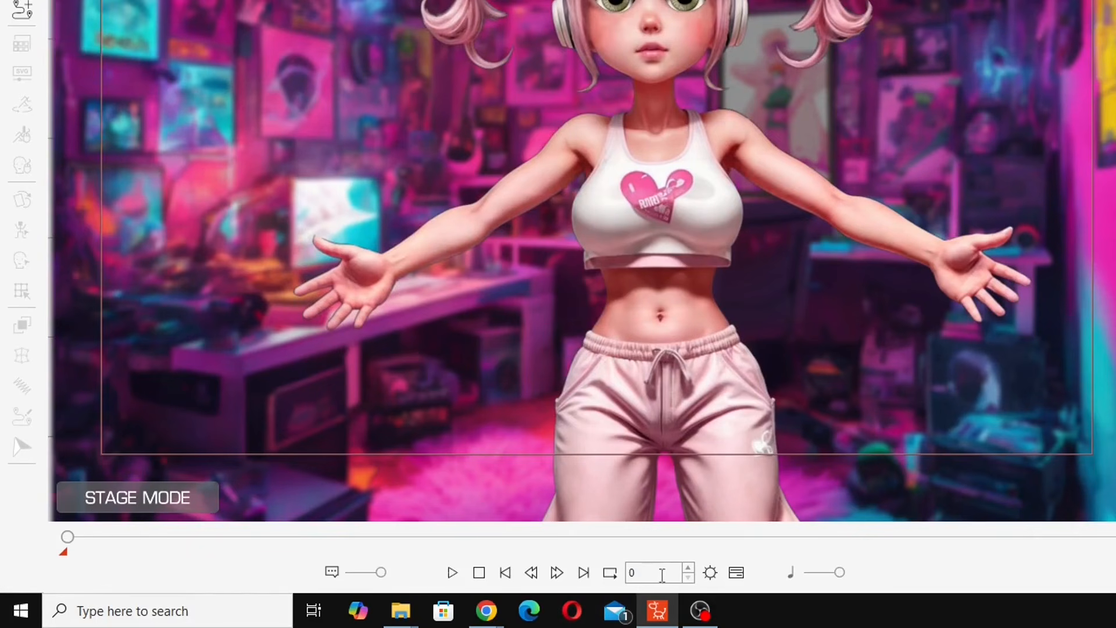
left_click_drag(699, 165, 665, 150)
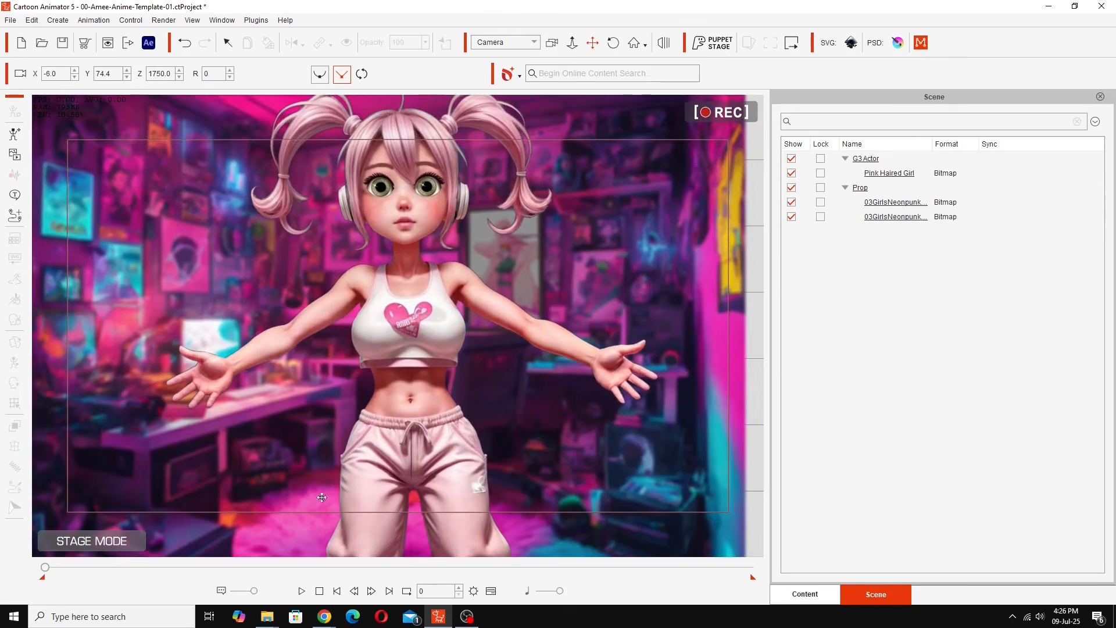
left_click_drag(388, 323, 387, 360)
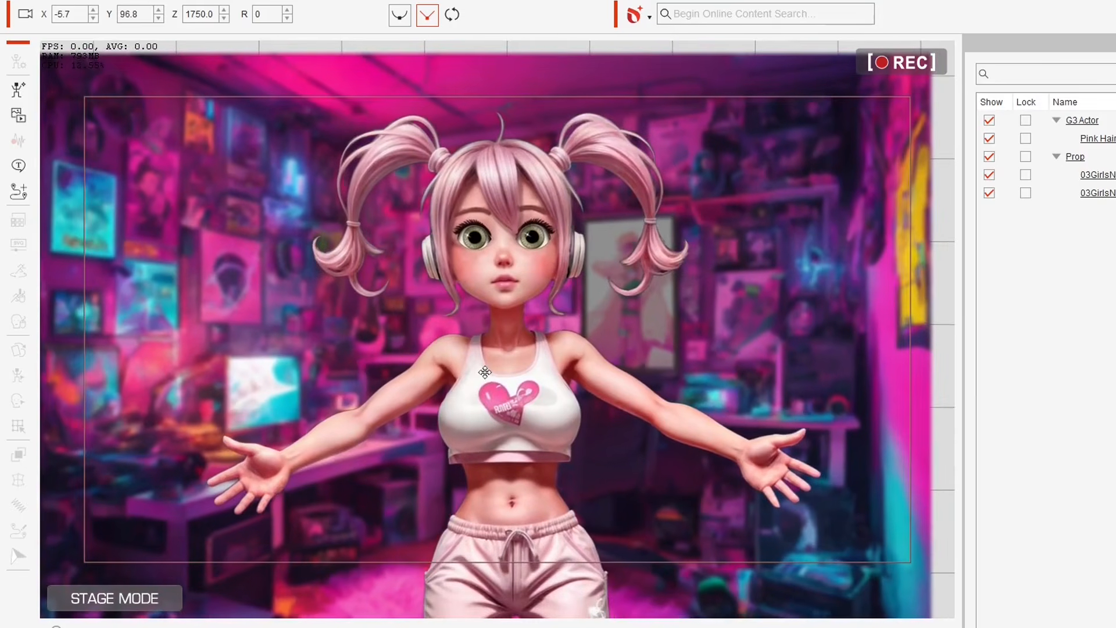
left_click_drag(485, 372, 482, 369)
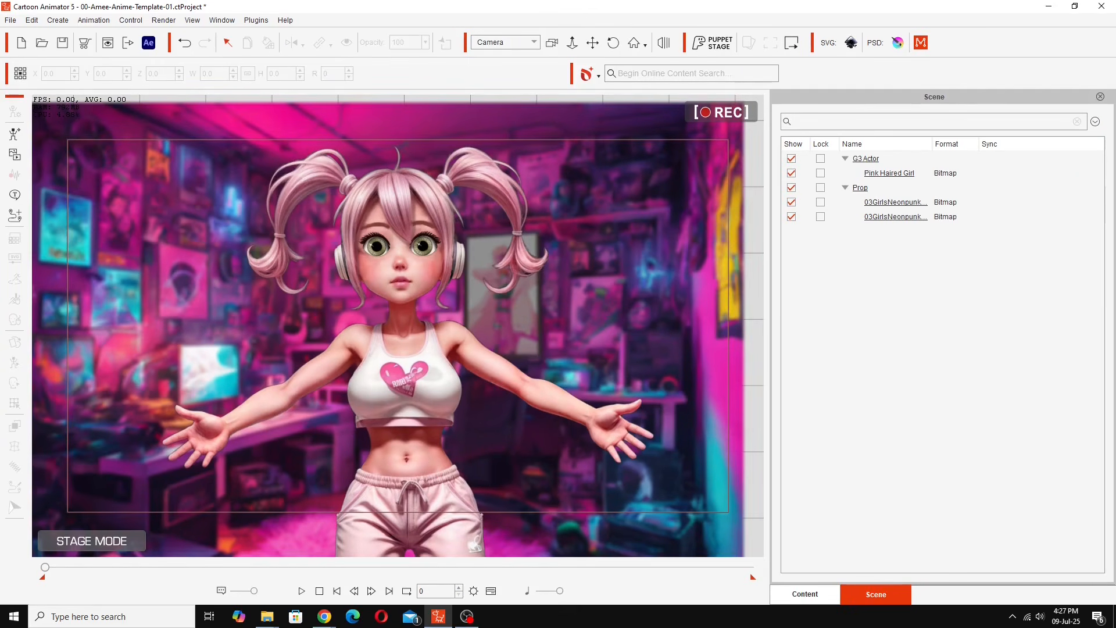
Step: Apply the audio file 2025-07-08 Anime Amee Ad.mp3 from the Anime Amee folder to the Pink Haired Girl actor
key("alt+Tab")
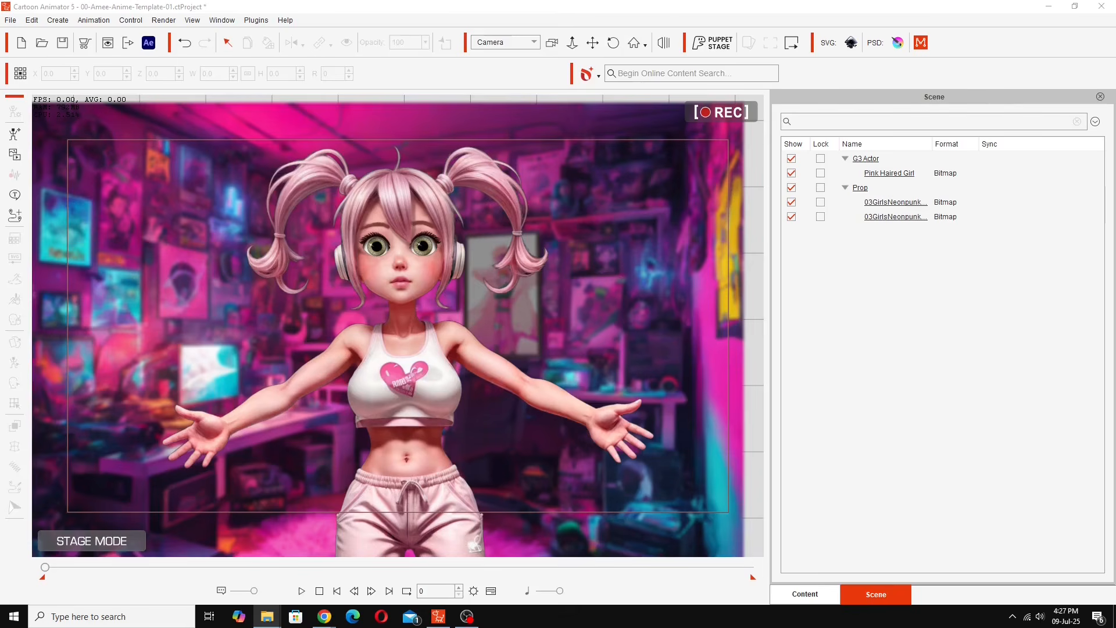
left_click_drag(0, 335, 234, 335)
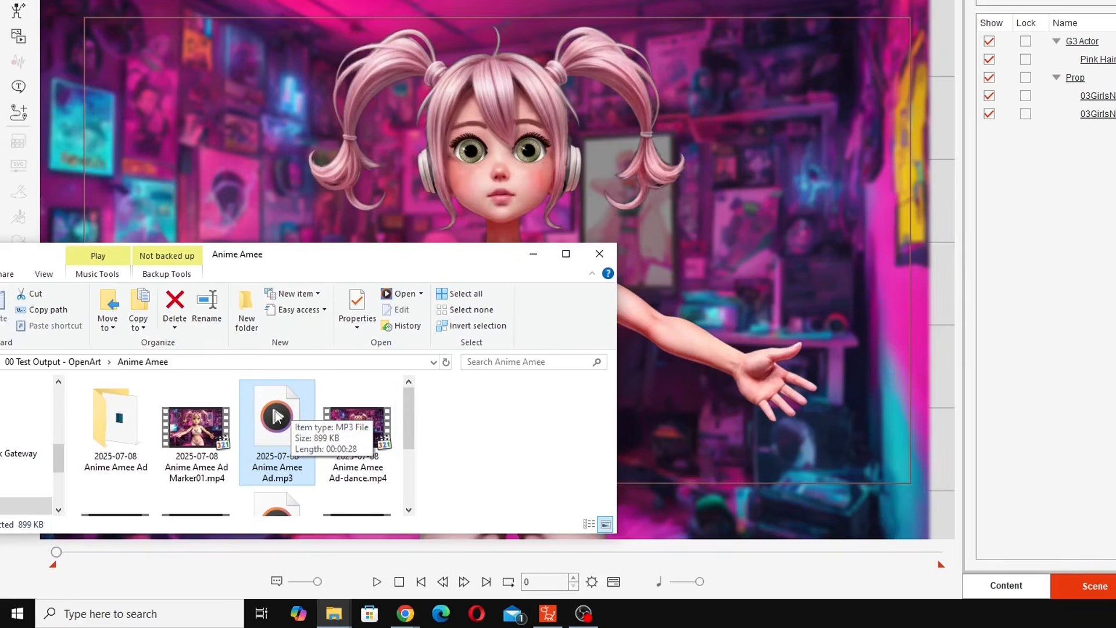
left_click_drag(306, 243, 91, 240)
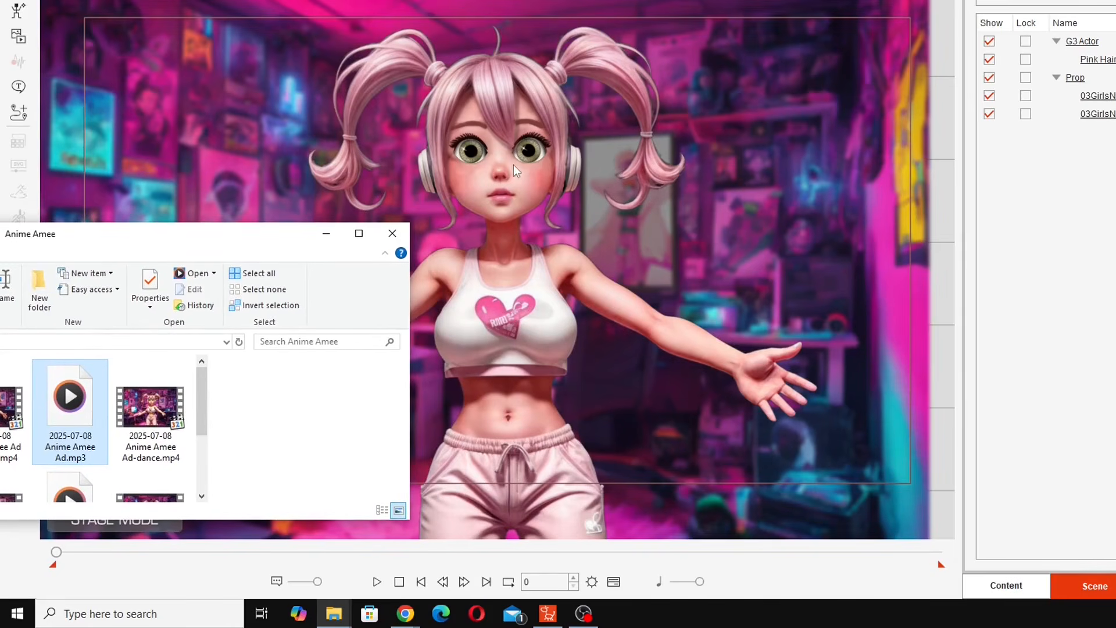
left_click(510, 166)
left_click(511, 167)
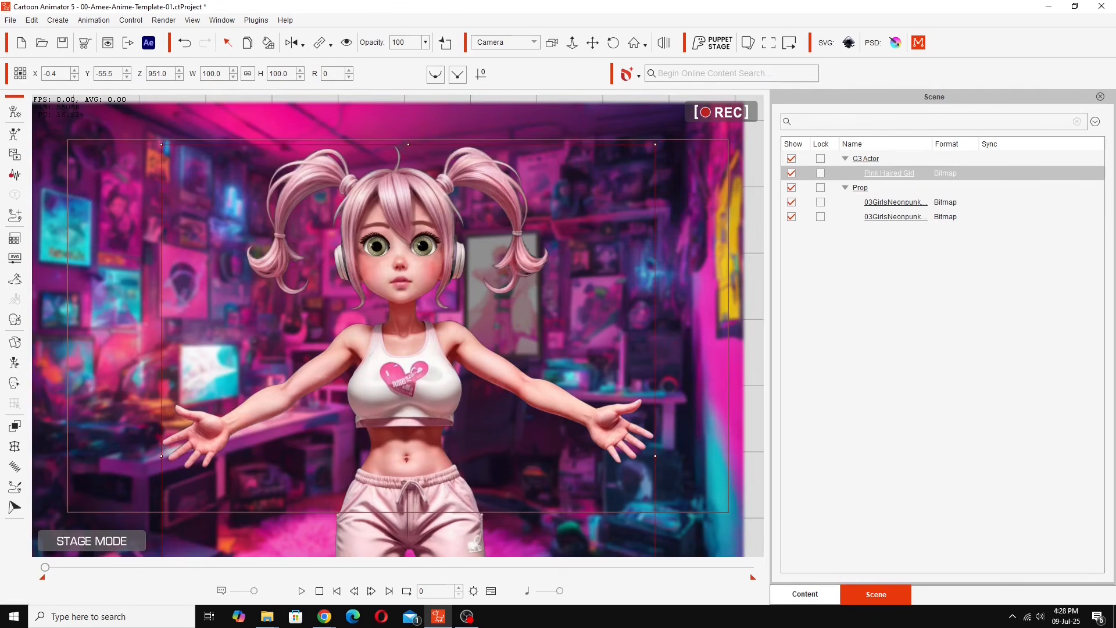
key("alt+Tab")
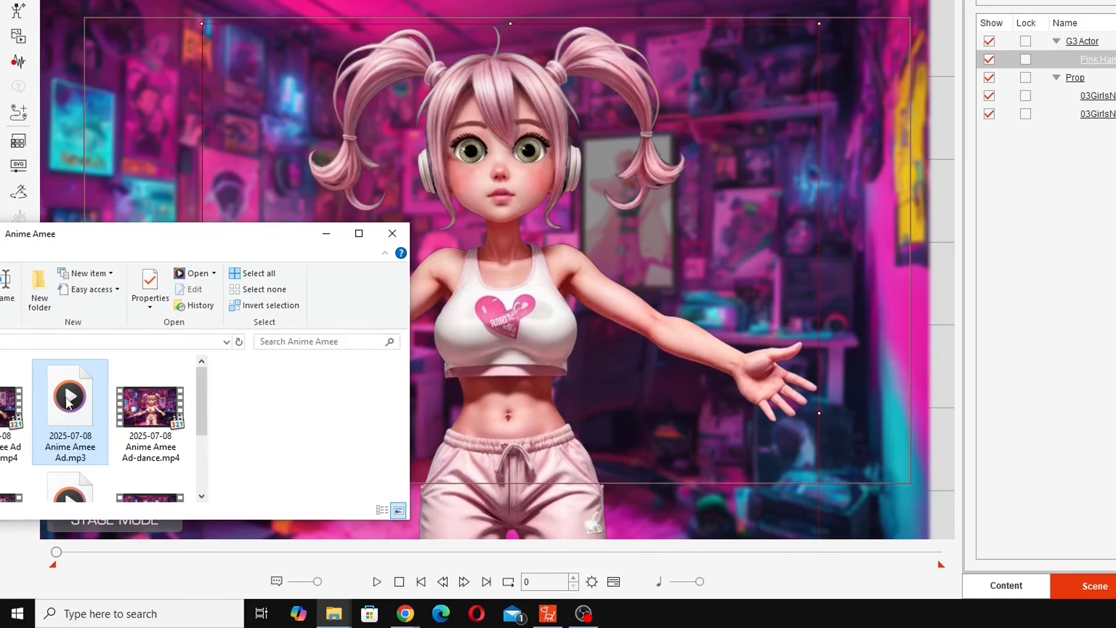
left_click_drag(68, 401, 508, 326)
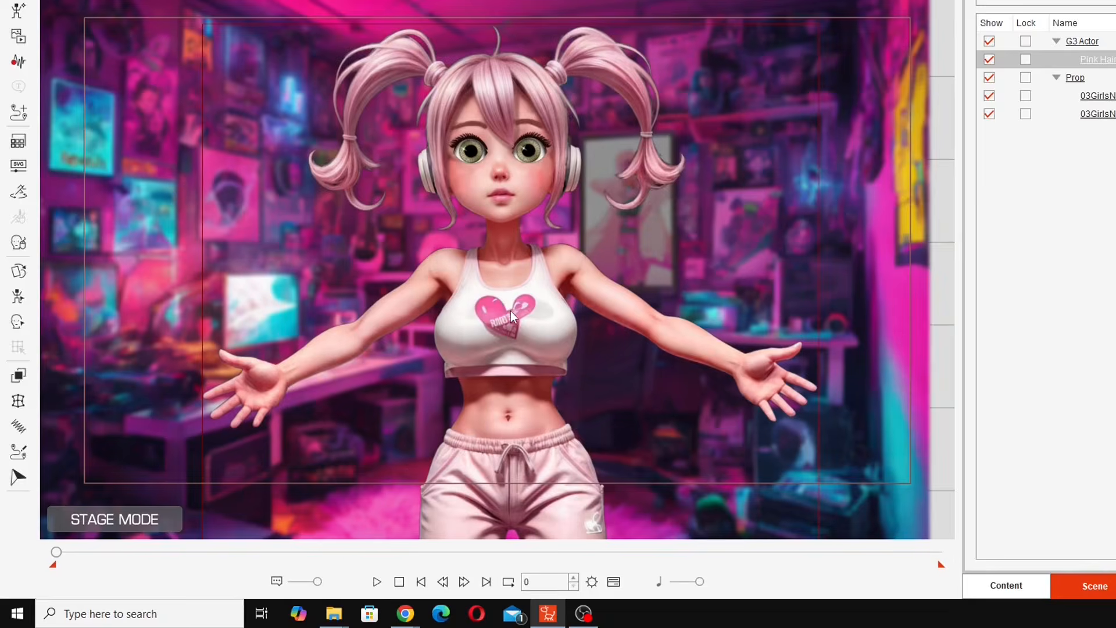
Step: Preview the lip-synced animation from the start and again from frame 386, and return the playhead to frame 0
key("space")
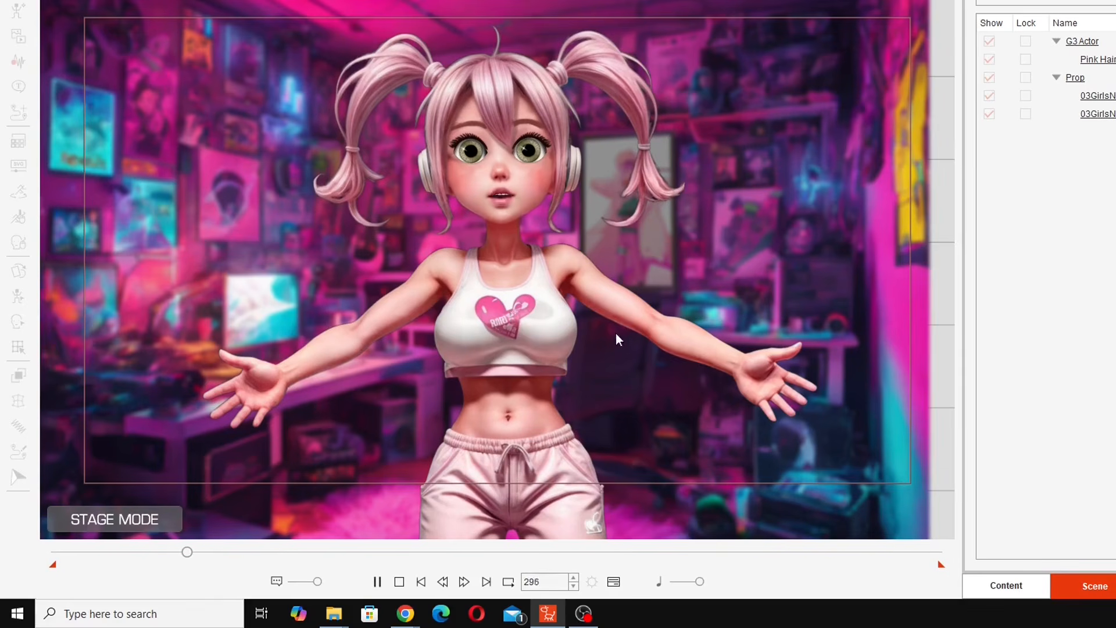
left_click(399, 582)
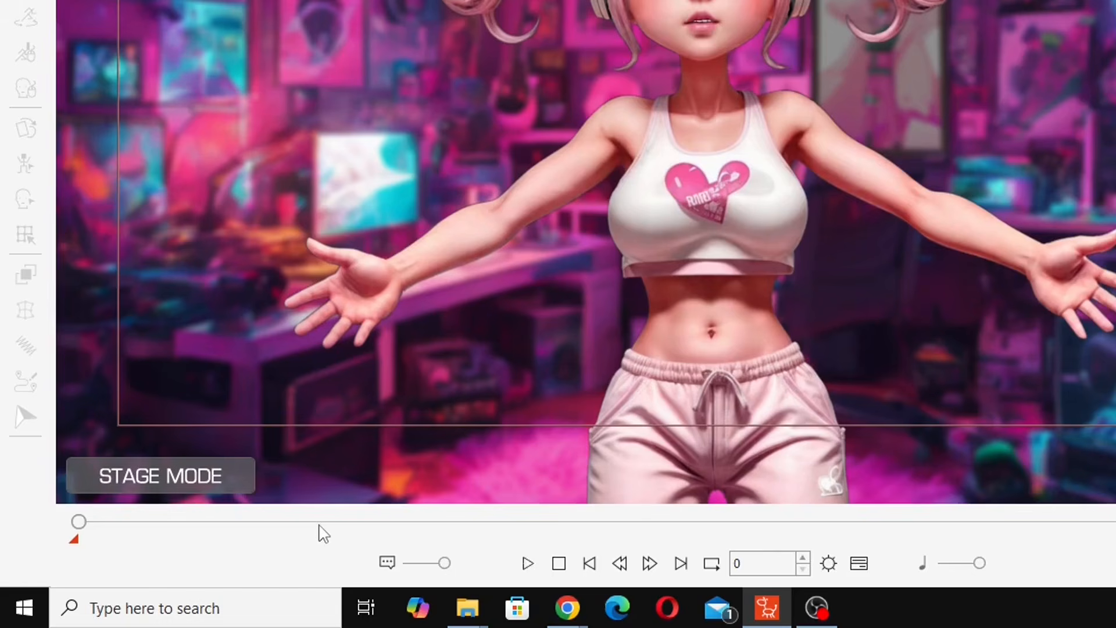
left_click(181, 567)
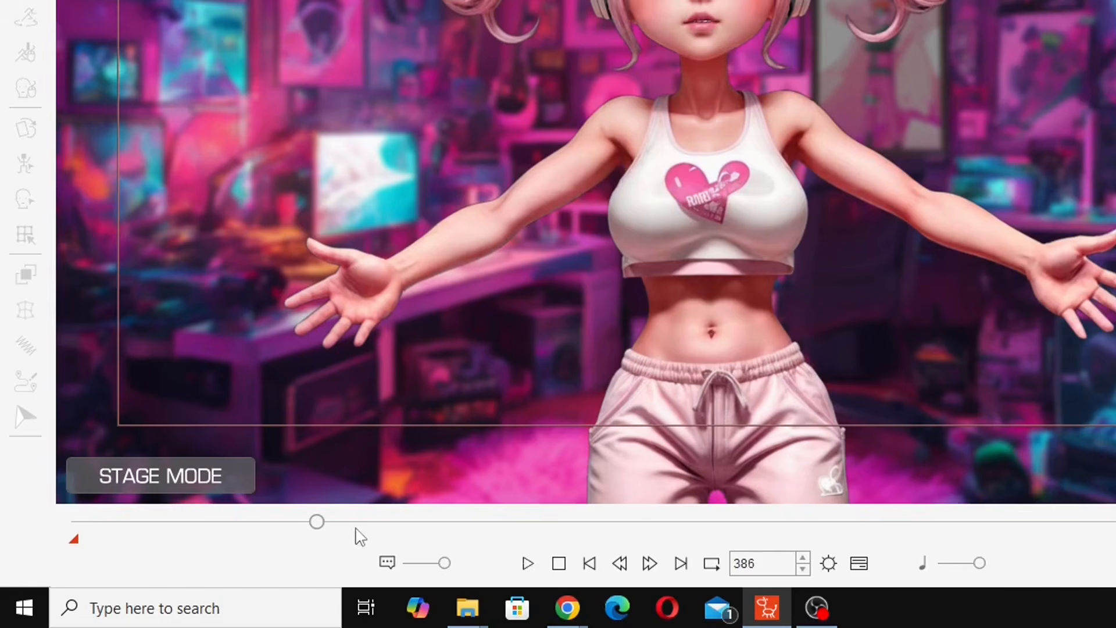
left_click(528, 564)
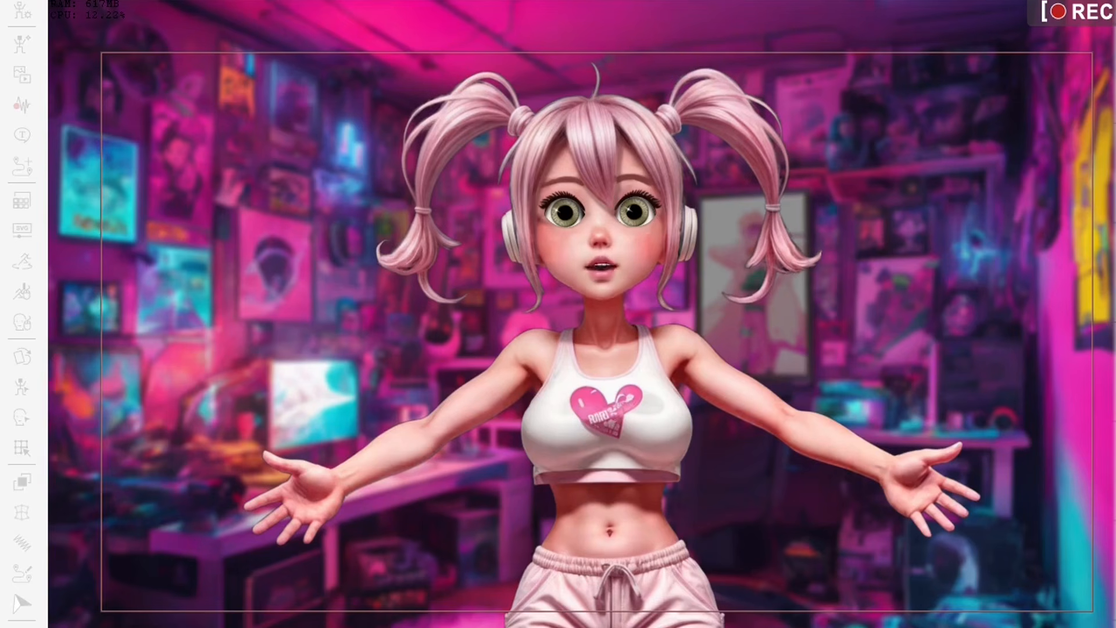
left_click(377, 582)
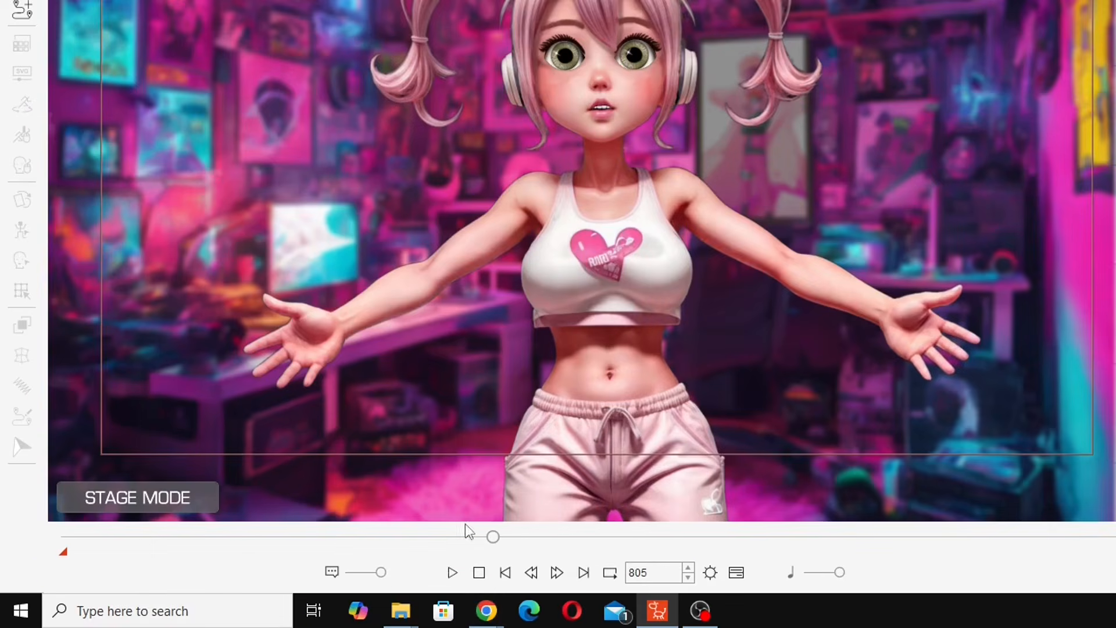
left_click(480, 575)
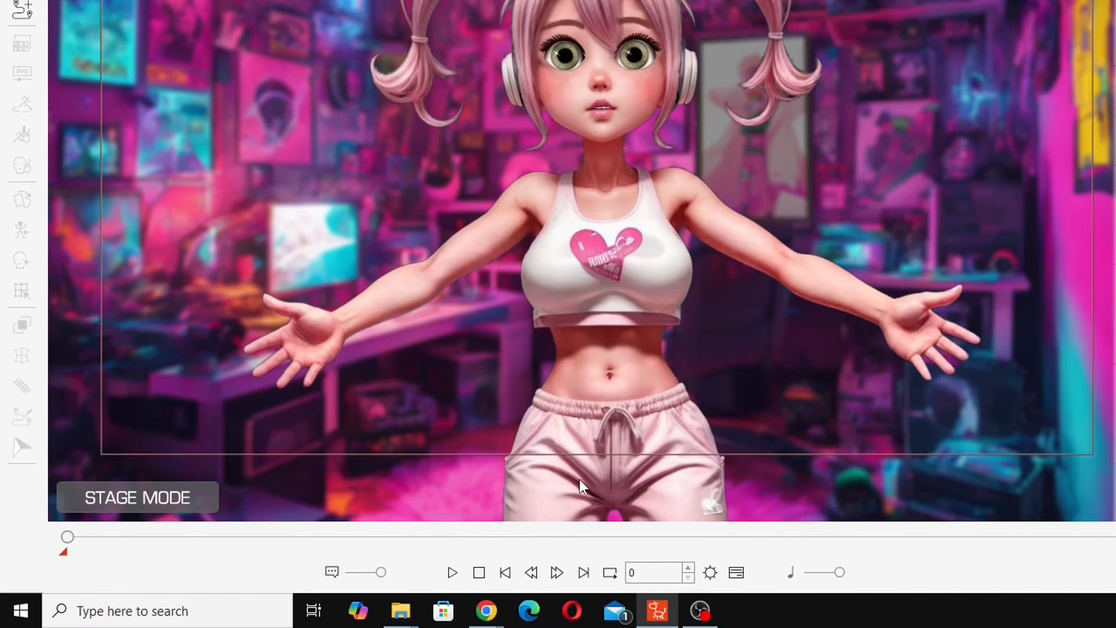
Step: Open the timeline limited to the selected Pink Haired Girl and expand her Face voice clip to show the Voice and Lips tracks
left_click(736, 573)
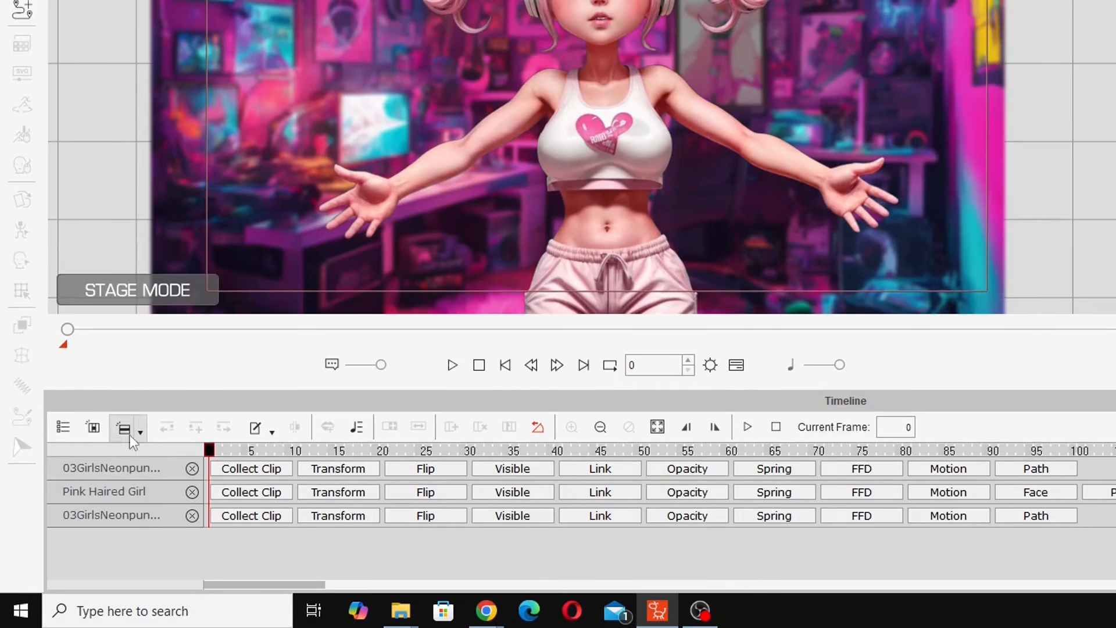
left_click(92, 428)
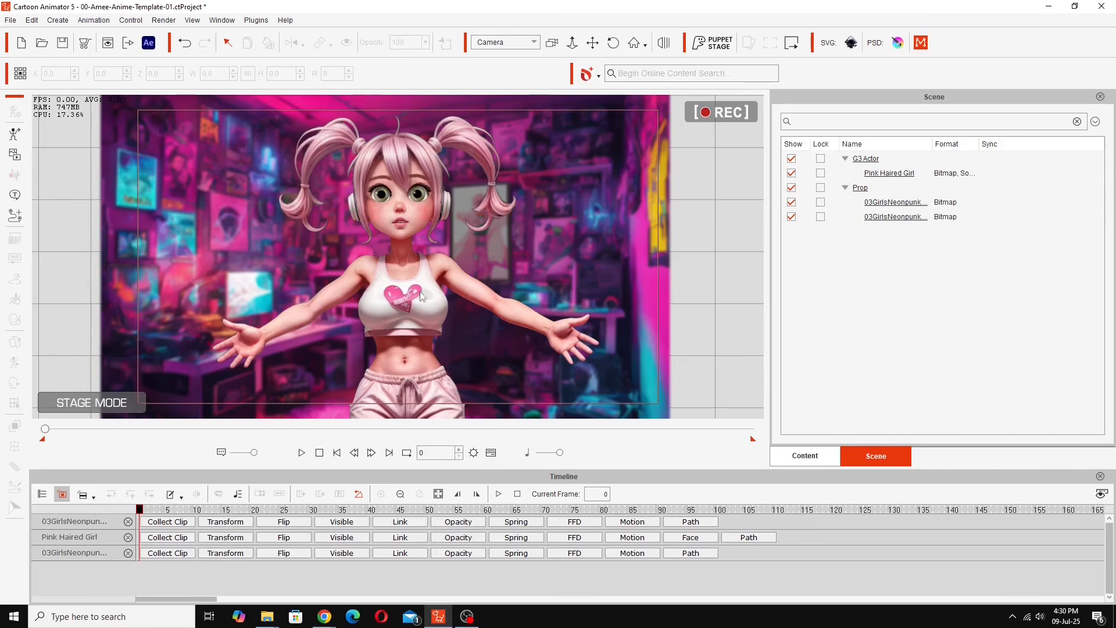
left_click(401, 274)
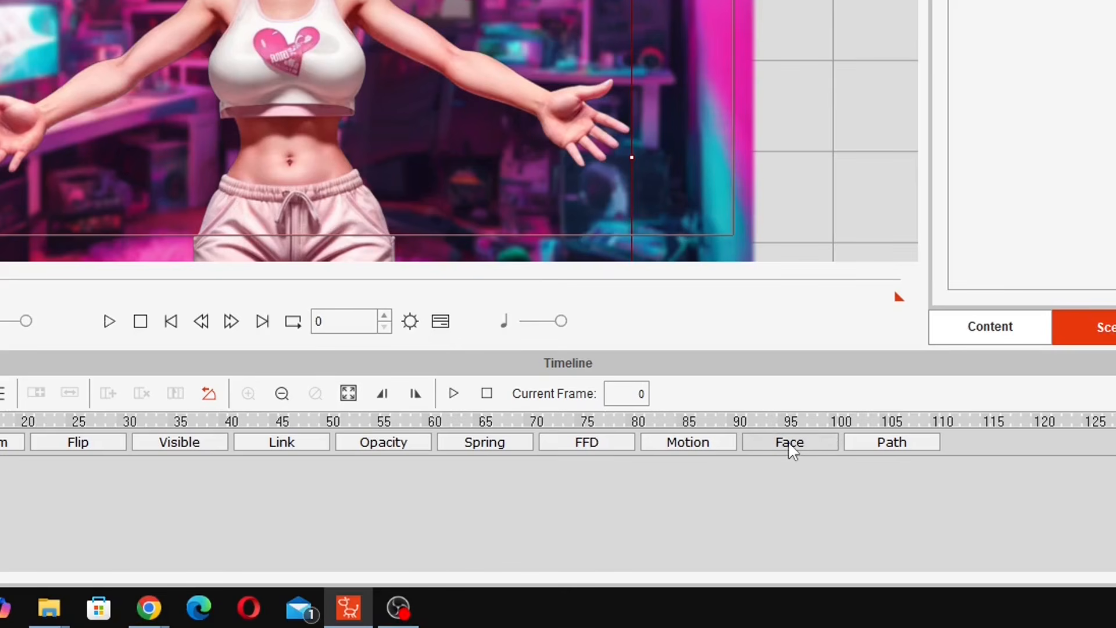
left_click(807, 441)
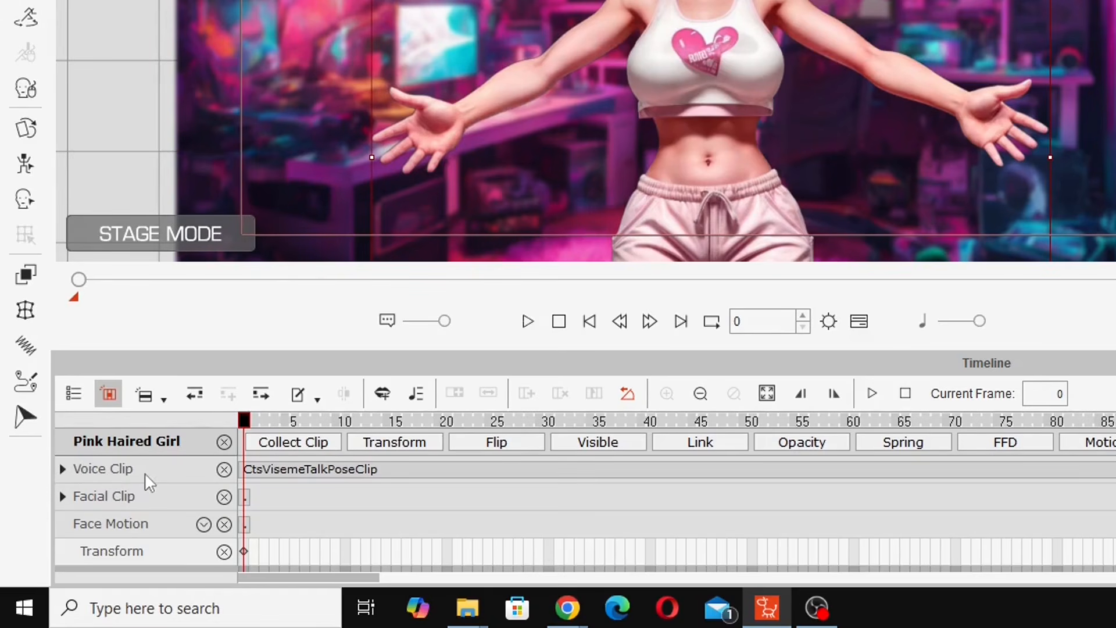
left_click(63, 469)
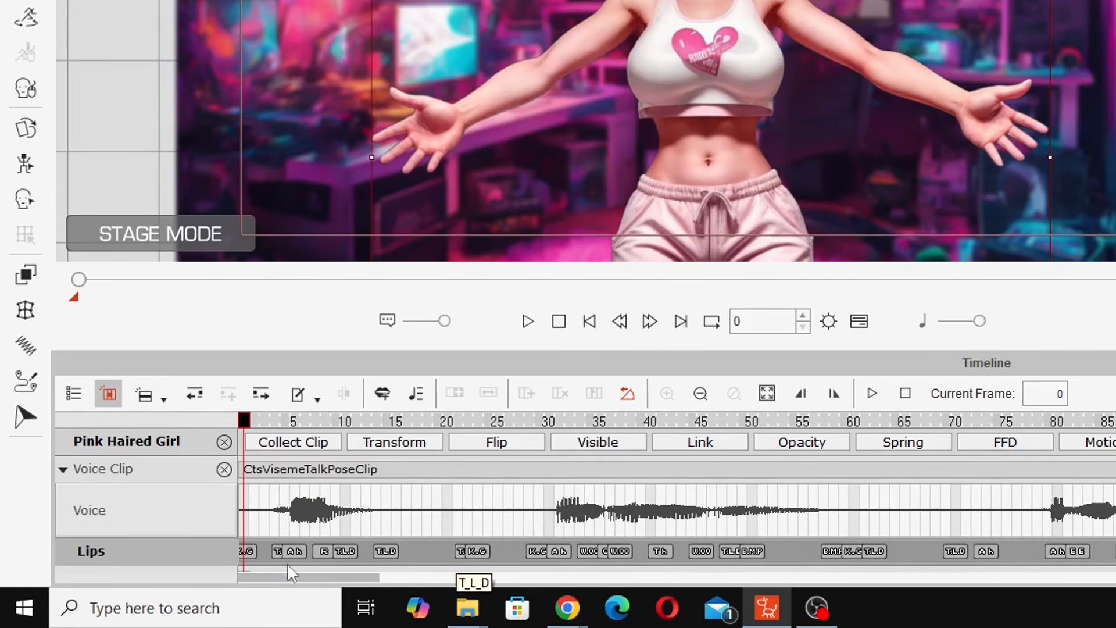
Step: Open the Lips Editor from the first lip key and scrub the timeline to the Ah key at frame 31
double_click(249, 551)
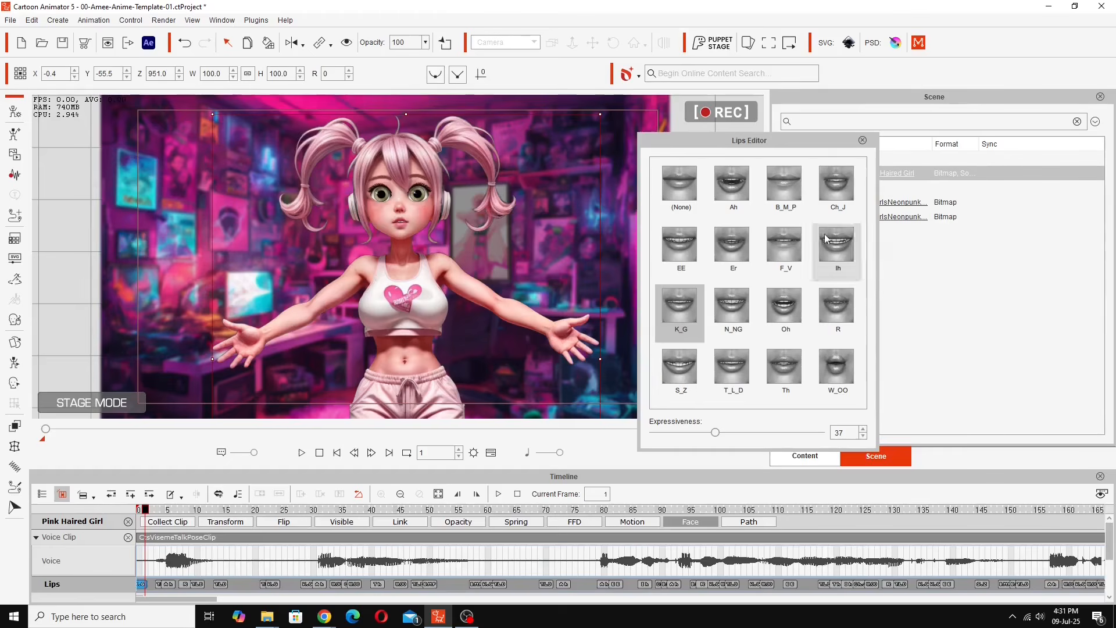
left_click_drag(763, 136, 671, 149)
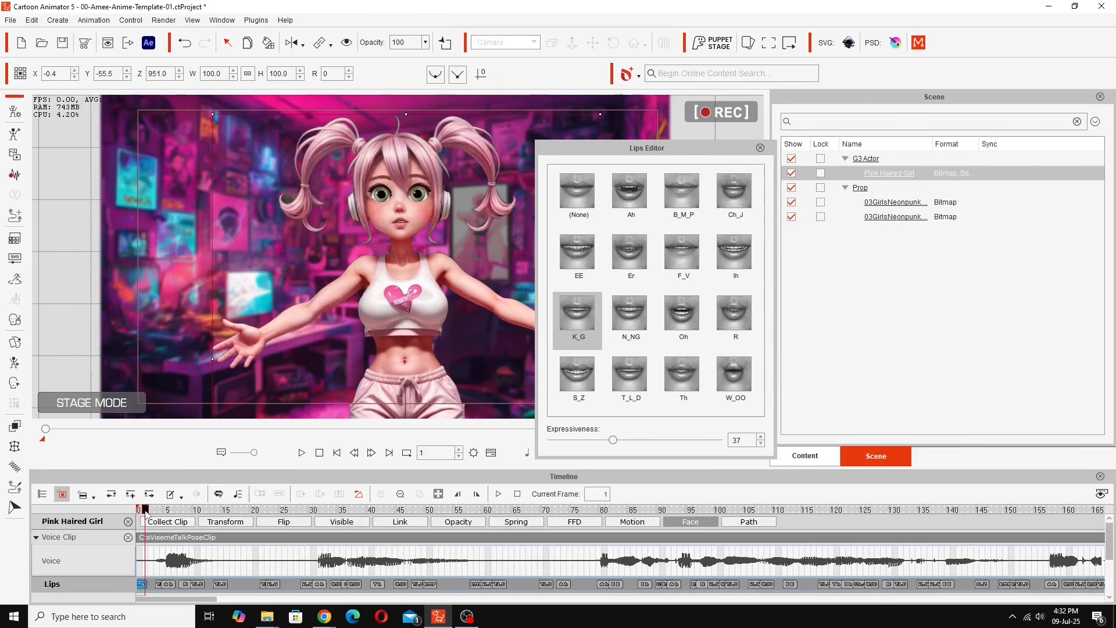
left_click_drag(145, 510, 339, 547)
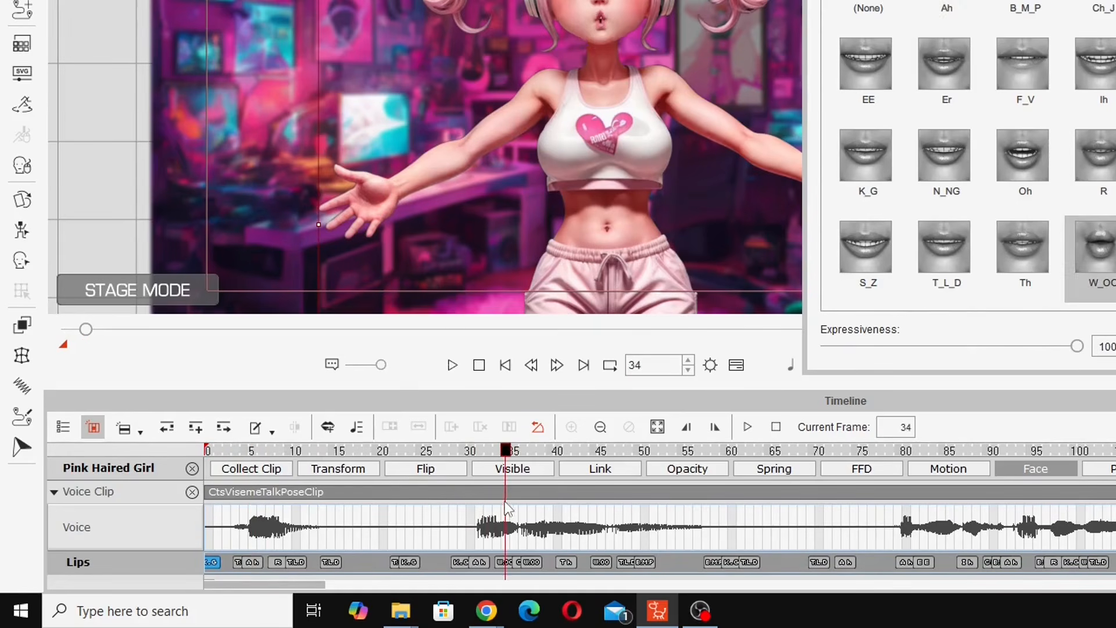
left_click_drag(505, 510, 478, 512)
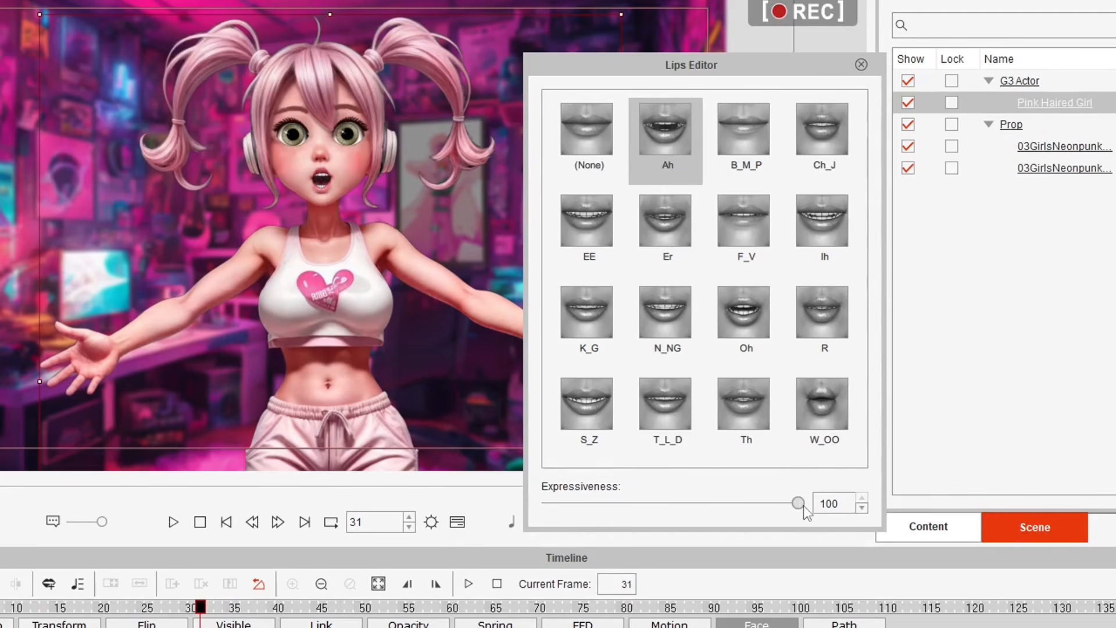
Step: Test the Ah lip shape's expressiveness at frame 31, lowering it to 50 and raising it back to the maximum
left_click_drag(801, 504, 791, 505)
left_click_drag(708, 510, 875, 552)
left_click_drag(795, 504, 673, 510)
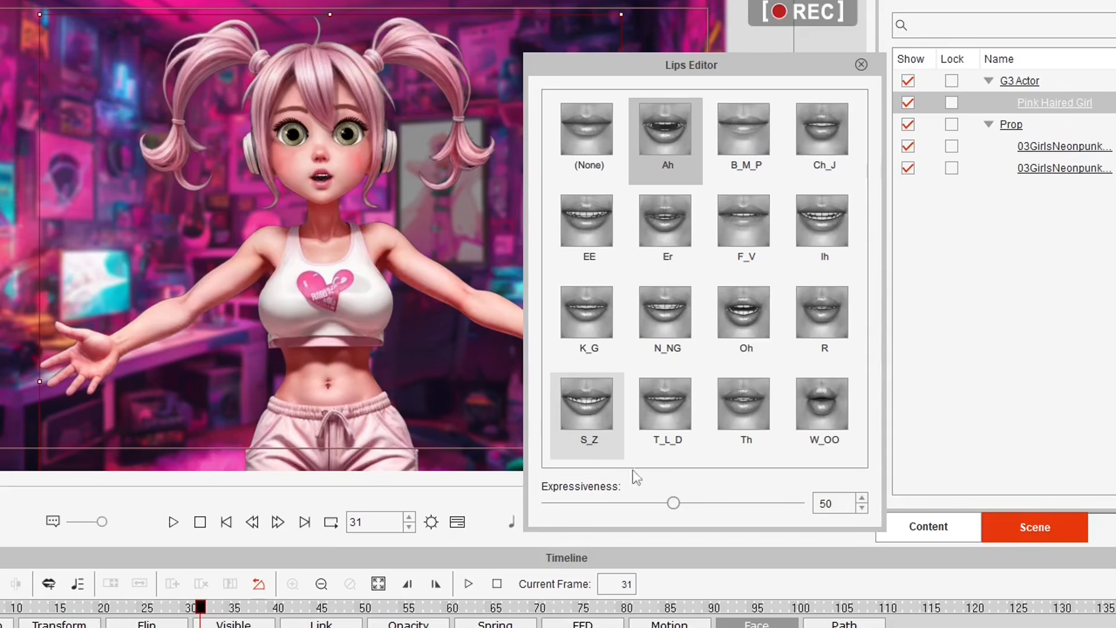
left_click_drag(673, 504, 821, 522)
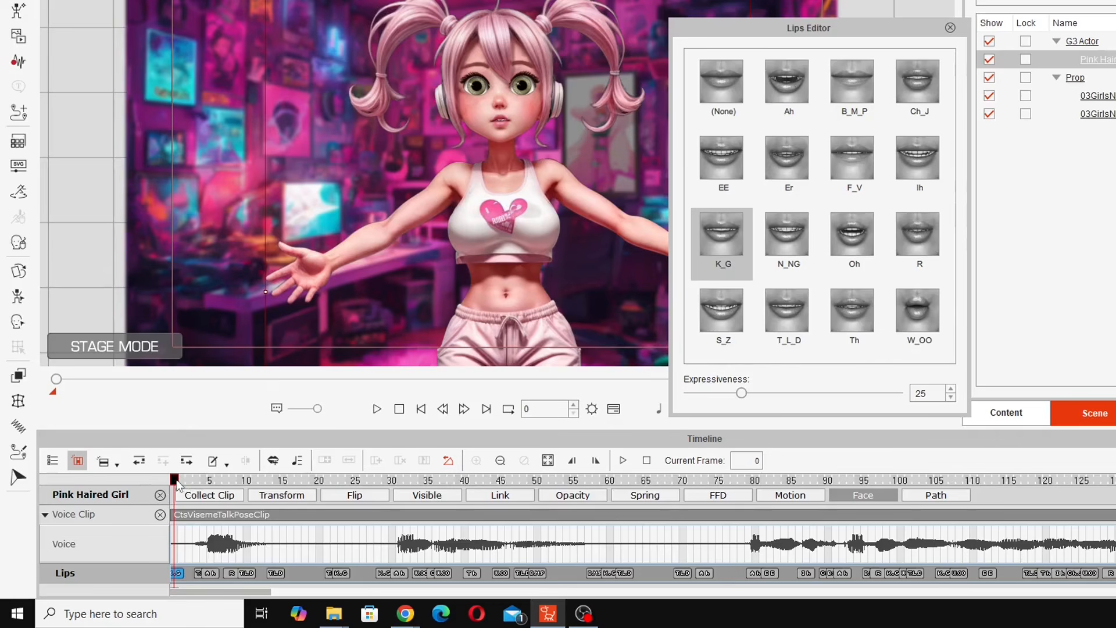
Step: Change the W_OO lip key at frame 34 to the B_M_P lip shape
mouse_move(177, 486)
left_mouse_down()
mouse_move(226, 487)
mouse_move(195, 485)
left_mouse_up()
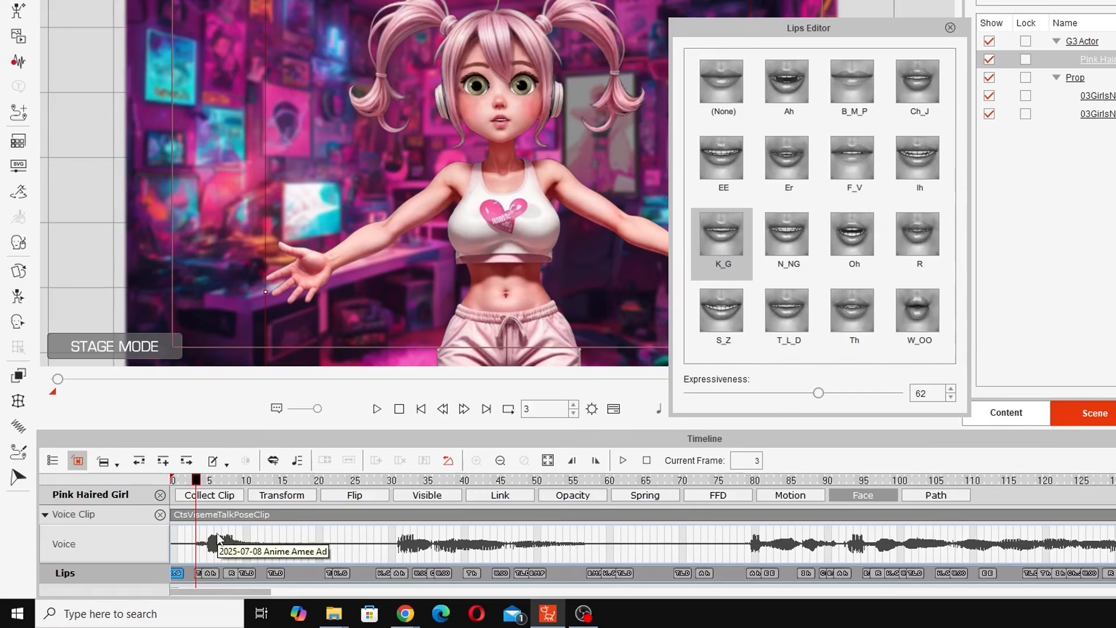
left_click(203, 481)
left_click_drag(204, 486, 363, 587)
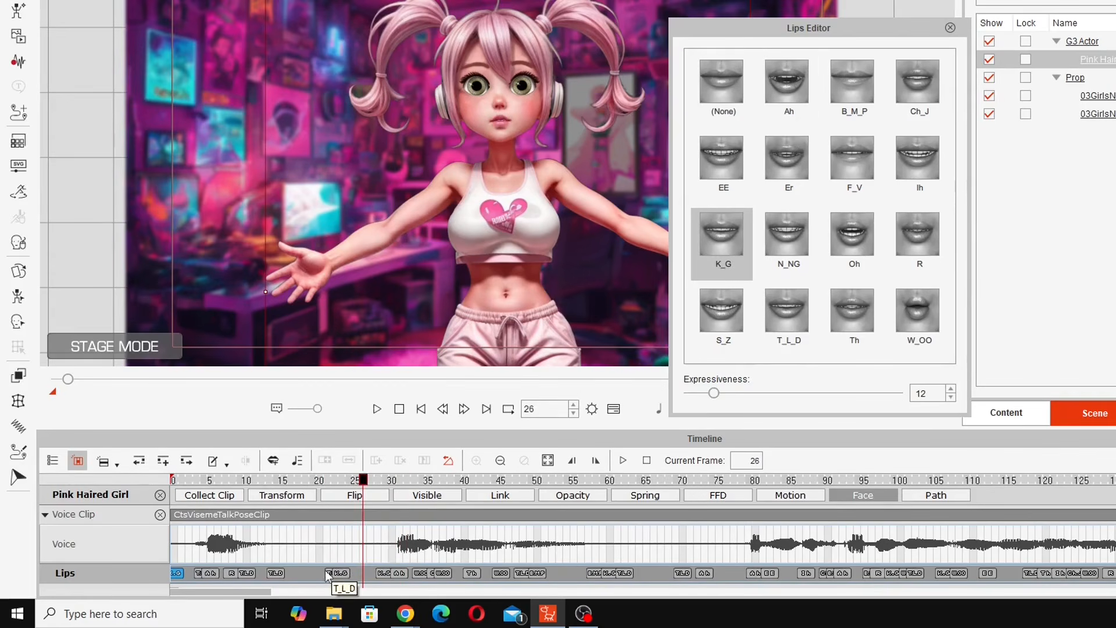
left_click_drag(364, 483, 394, 481)
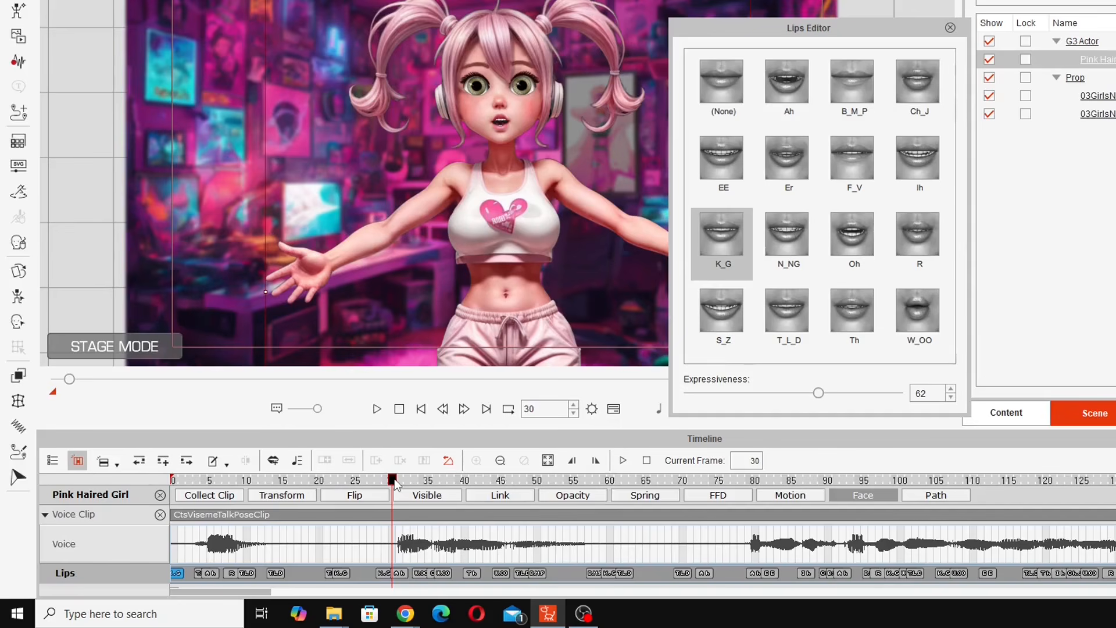
left_click_drag(394, 479, 392, 484)
left_click_drag(391, 483, 420, 509)
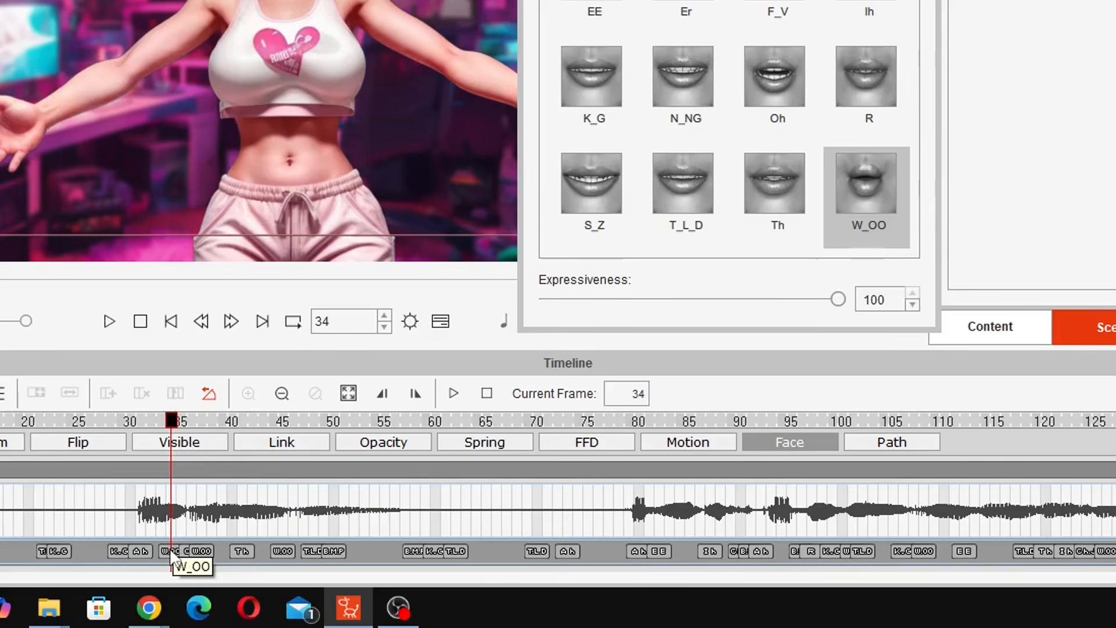
left_click(172, 552)
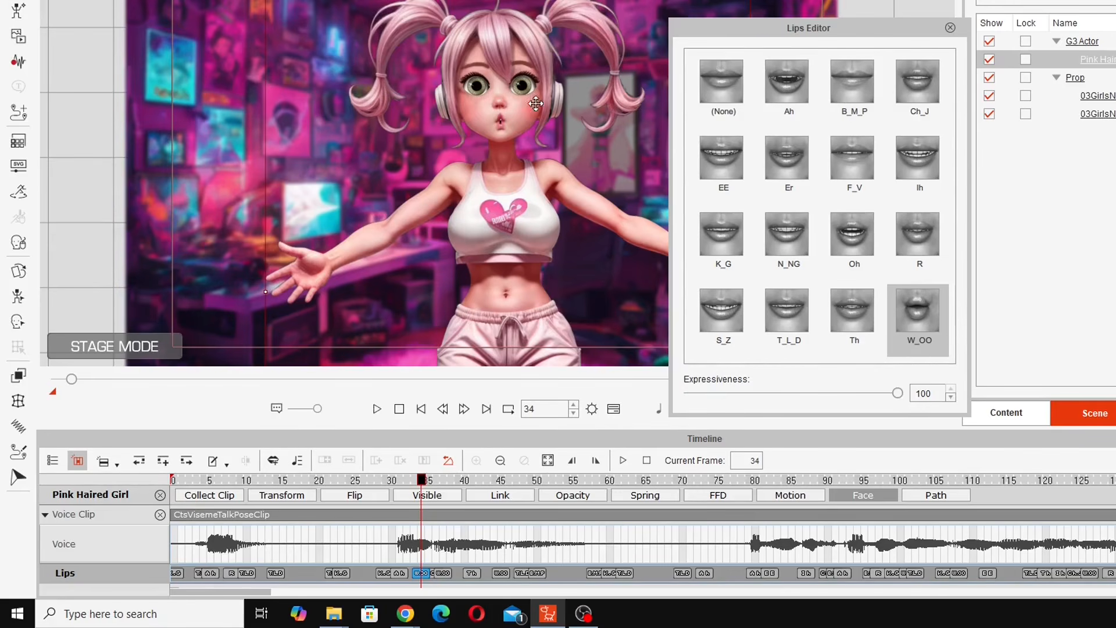
left_click(853, 88)
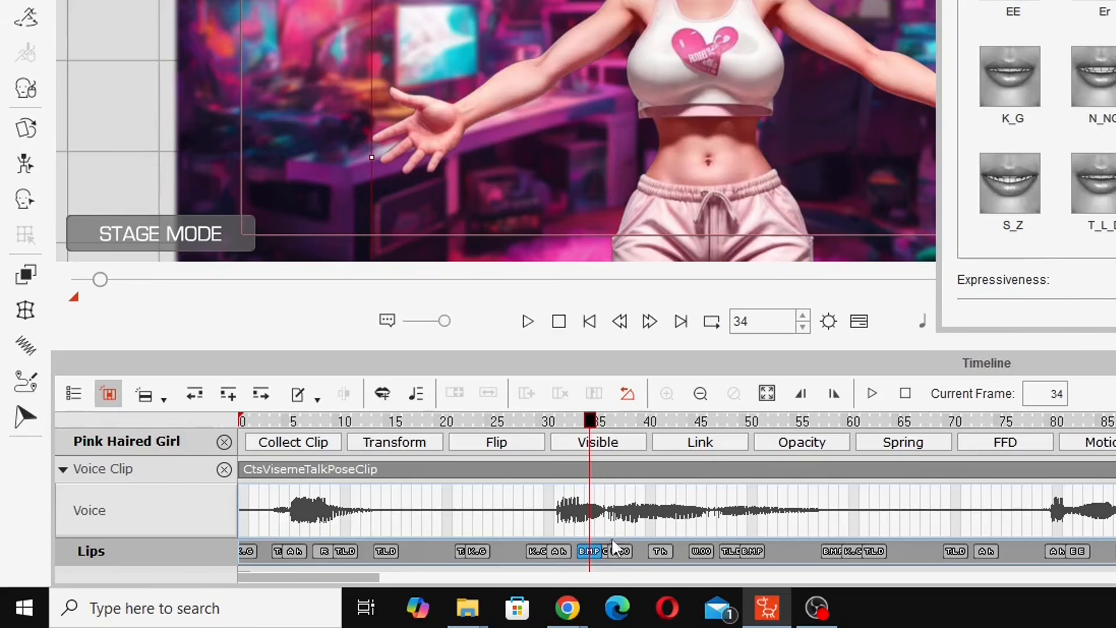
Step: Delete the W_OO lip key at frame 37 and change the W_OO key at frame 45 to B_M_P
left_click_drag(590, 422, 537, 445)
left_click_drag(383, 497, 446, 515)
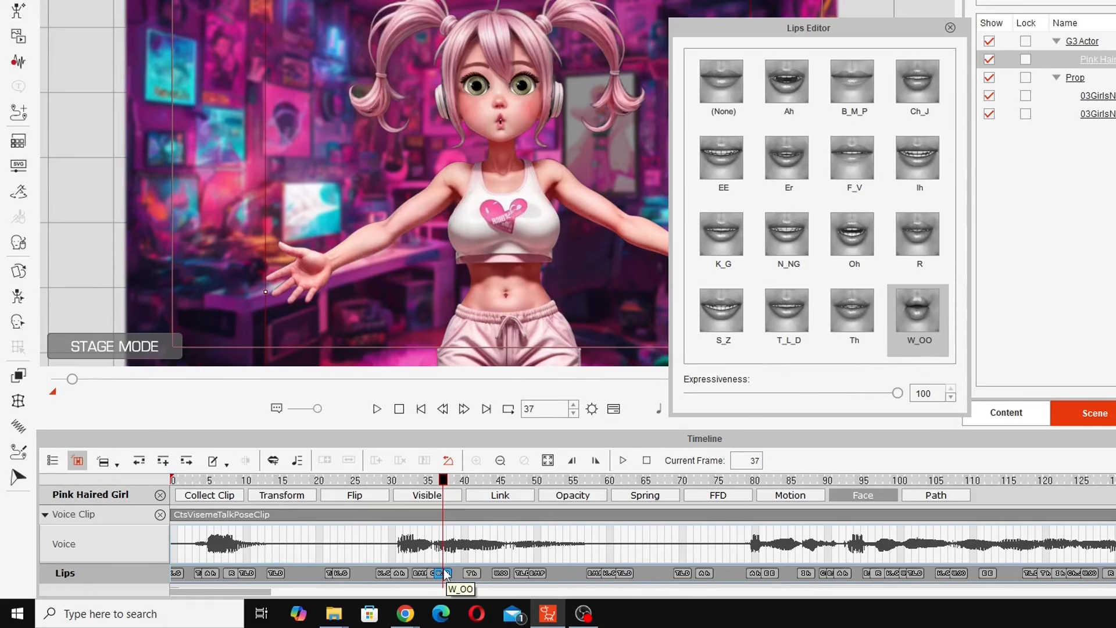
key("Delete")
left_click_drag(443, 483, 501, 503)
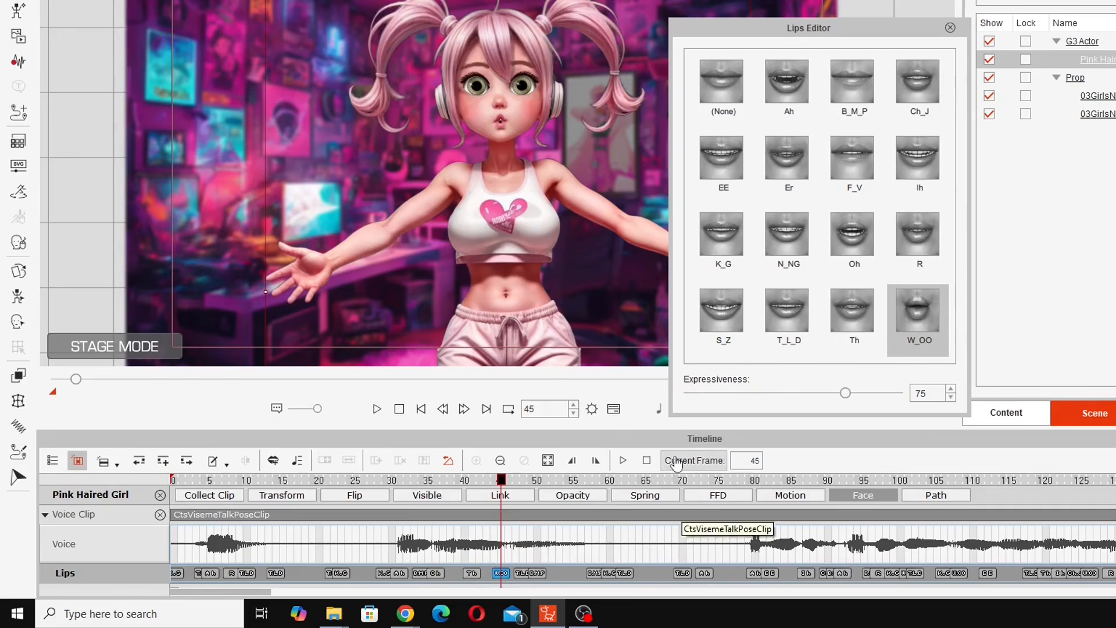
left_click(853, 92)
Step: Add an N_NG lip key at frame 38, right after the Oh key
left_click_drag(500, 480, 451, 501)
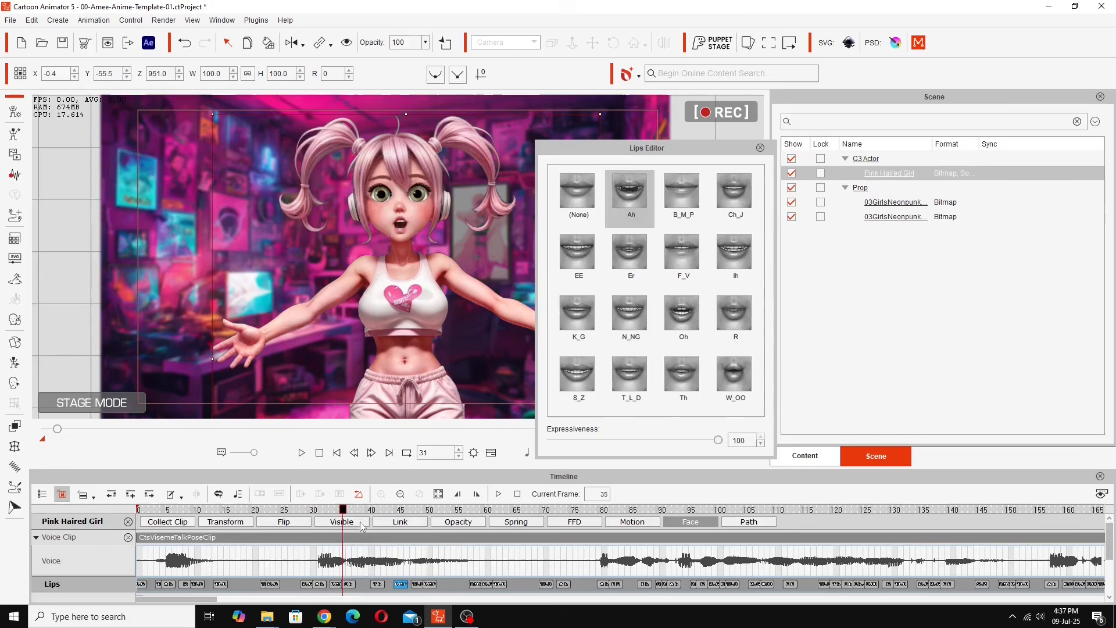
mouse_move(360, 523)
left_mouse_down()
mouse_move(329, 528)
mouse_move(360, 527)
left_mouse_up()
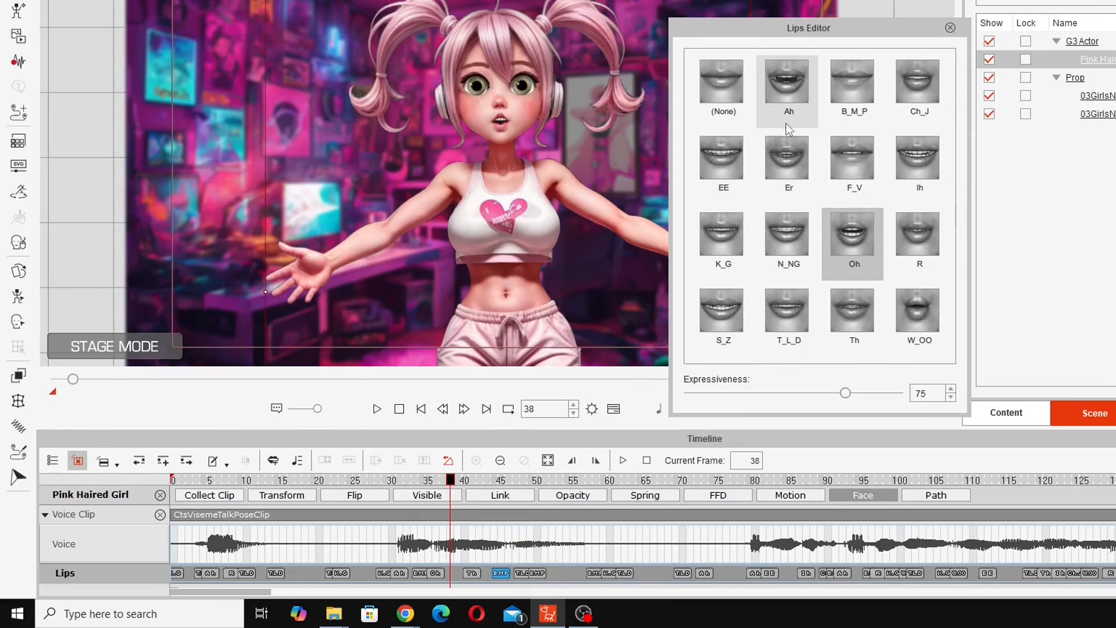
left_click(785, 235)
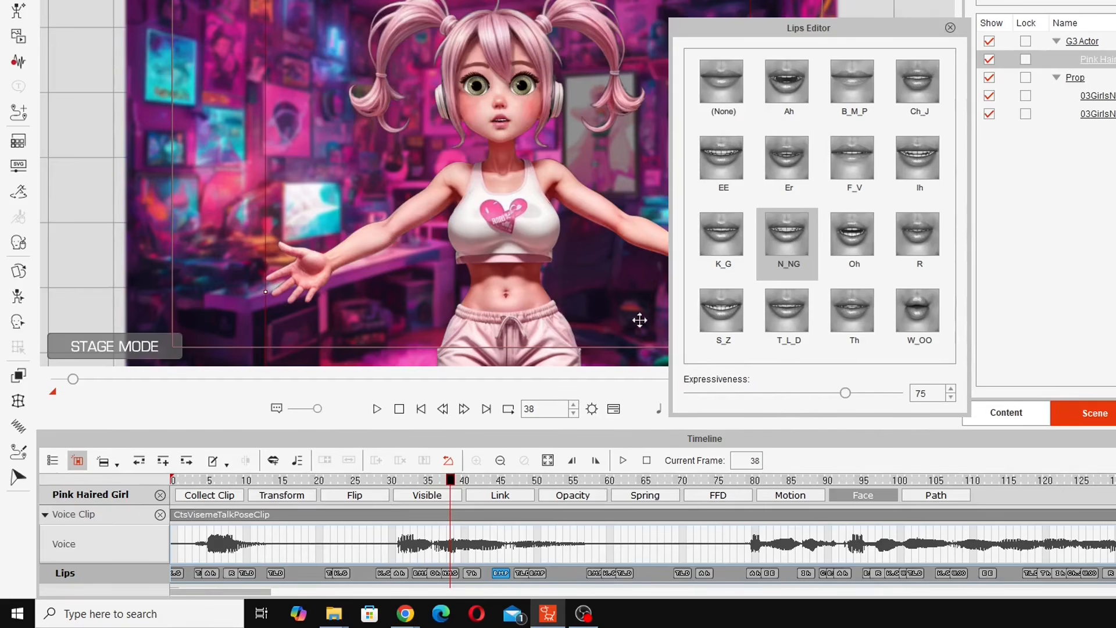
Step: Change the T_L_D lip key at frame 48 to the Ah lip shape
left_click_drag(370, 530, 419, 578)
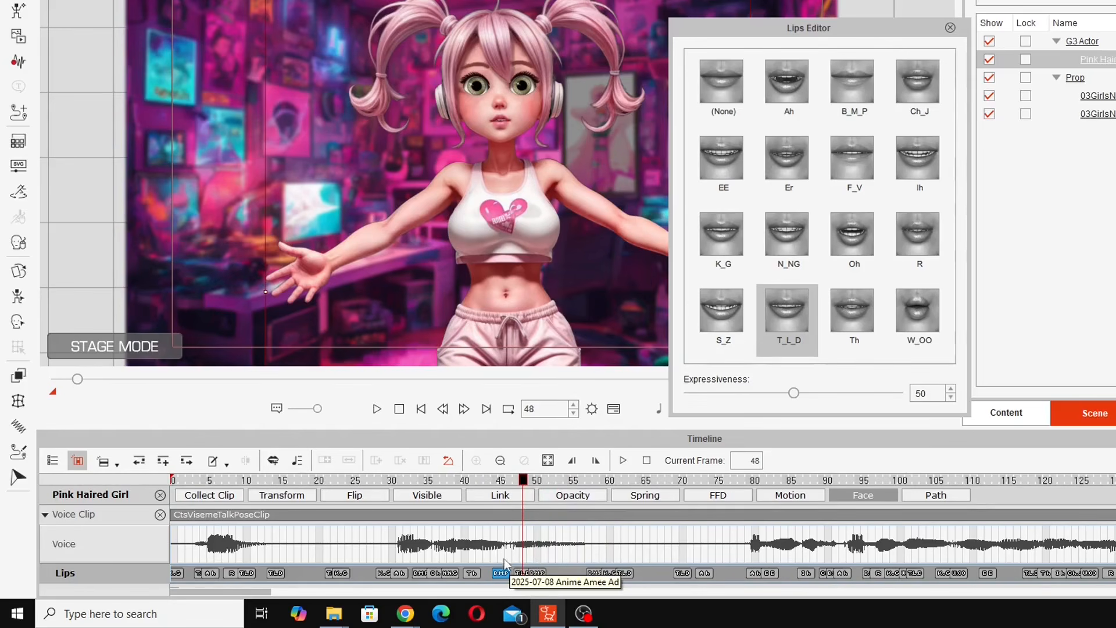
left_click(523, 573)
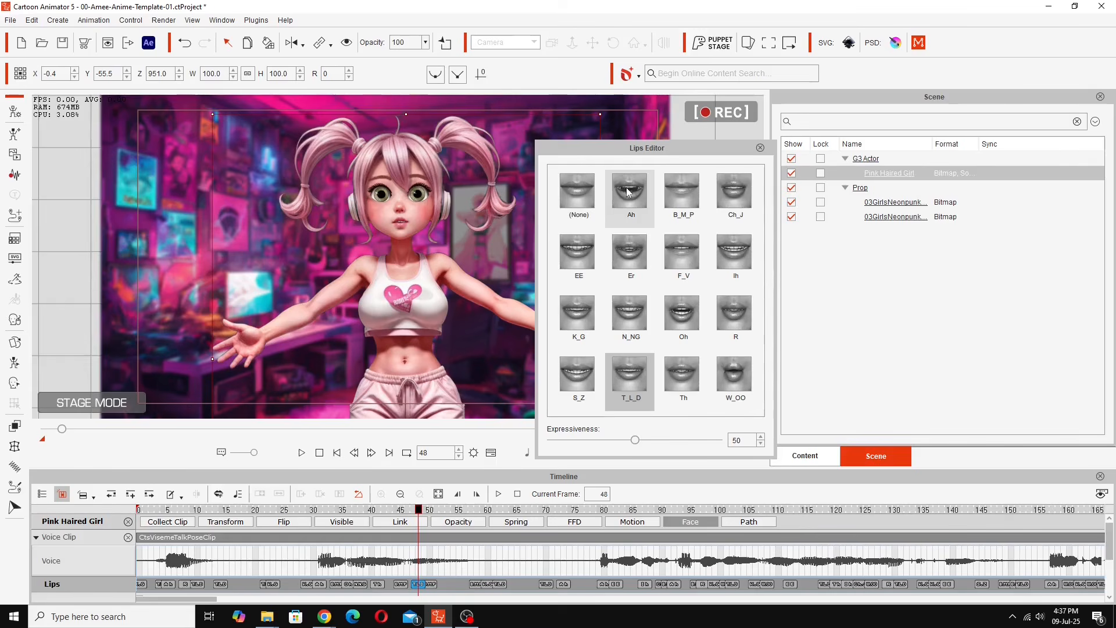
left_click(627, 188)
Step: Move the B_M_P lip key at frame 45 one frame earlier, to frame 44
mouse_move(376, 511)
left_mouse_down()
mouse_move(349, 518)
mouse_move(360, 518)
left_mouse_up()
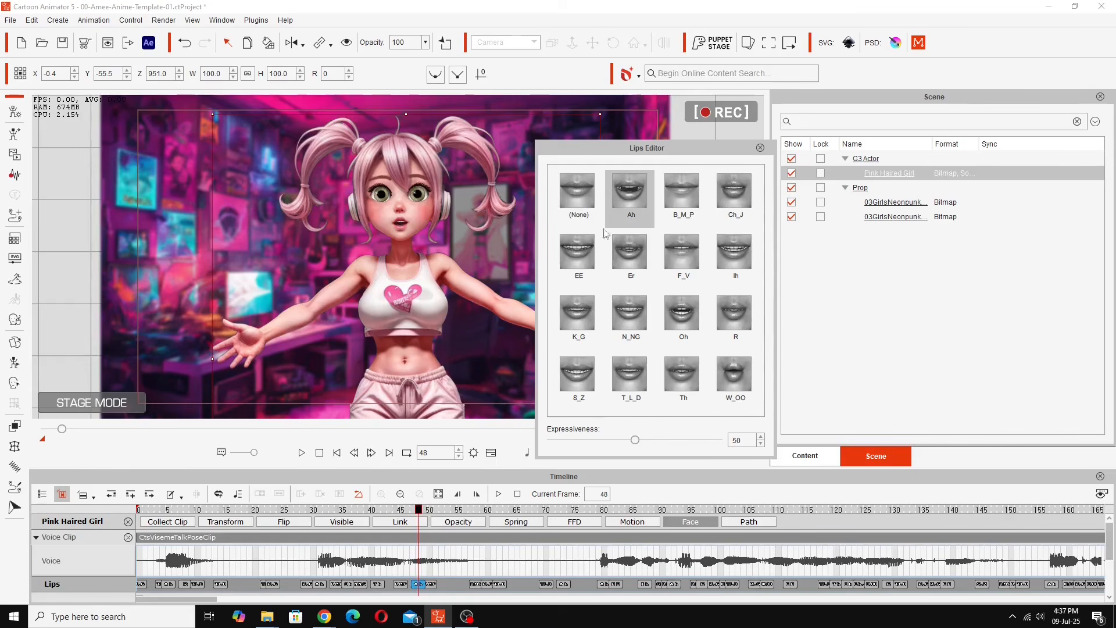
left_click_drag(451, 499, 478, 567)
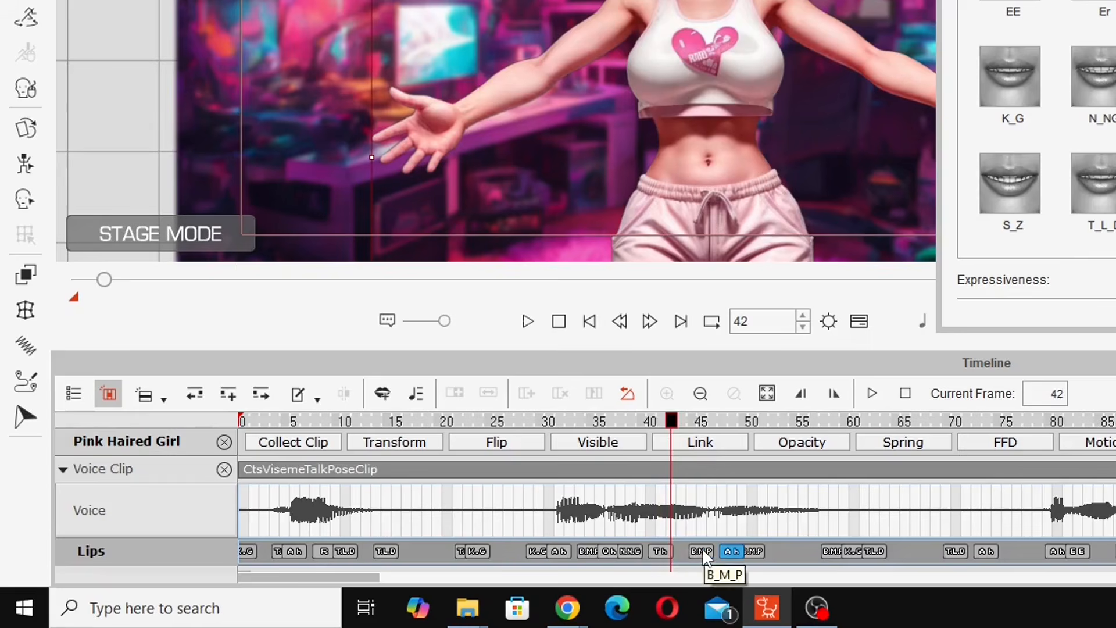
left_click(703, 548)
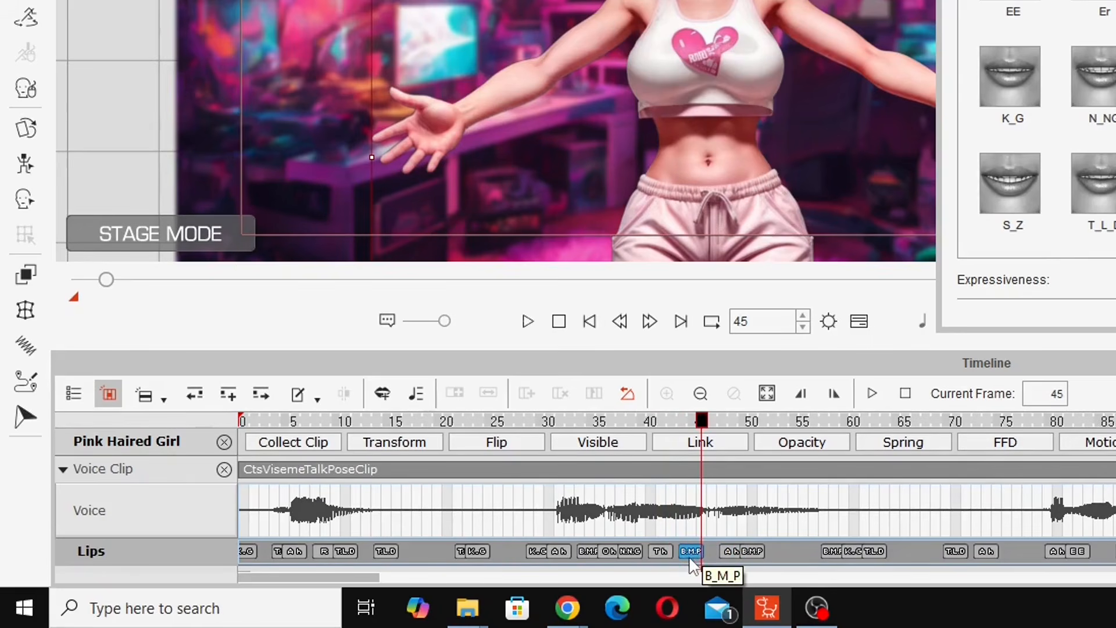
Step: Add an EE lip key at frame 52 and shift it to frame 53
left_click_drag(701, 421, 613, 454)
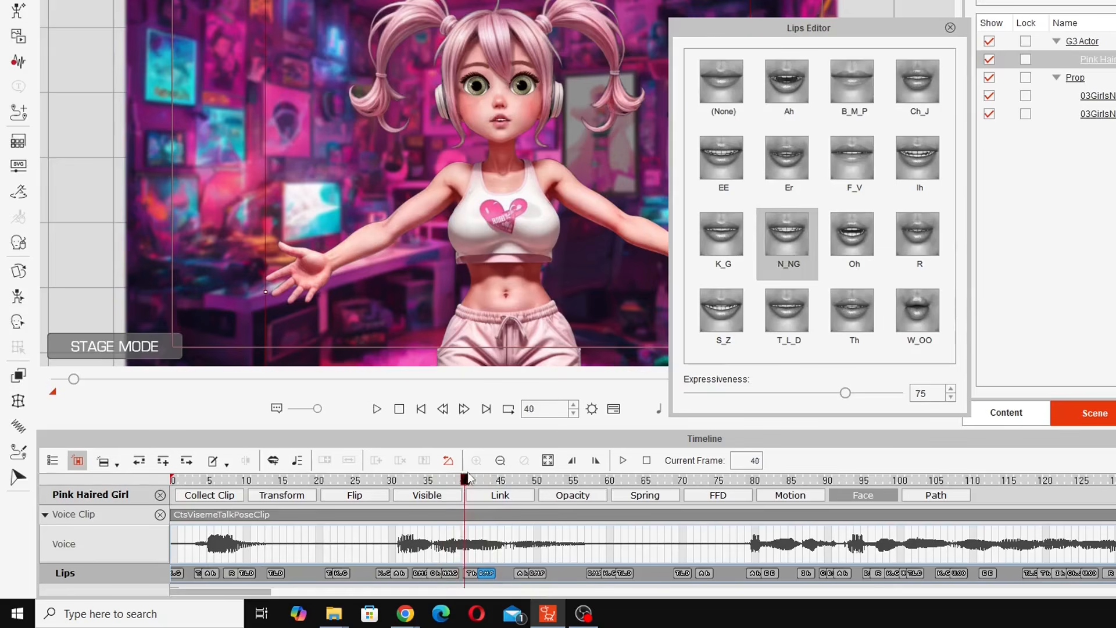
left_click_drag(438, 502, 548, 504)
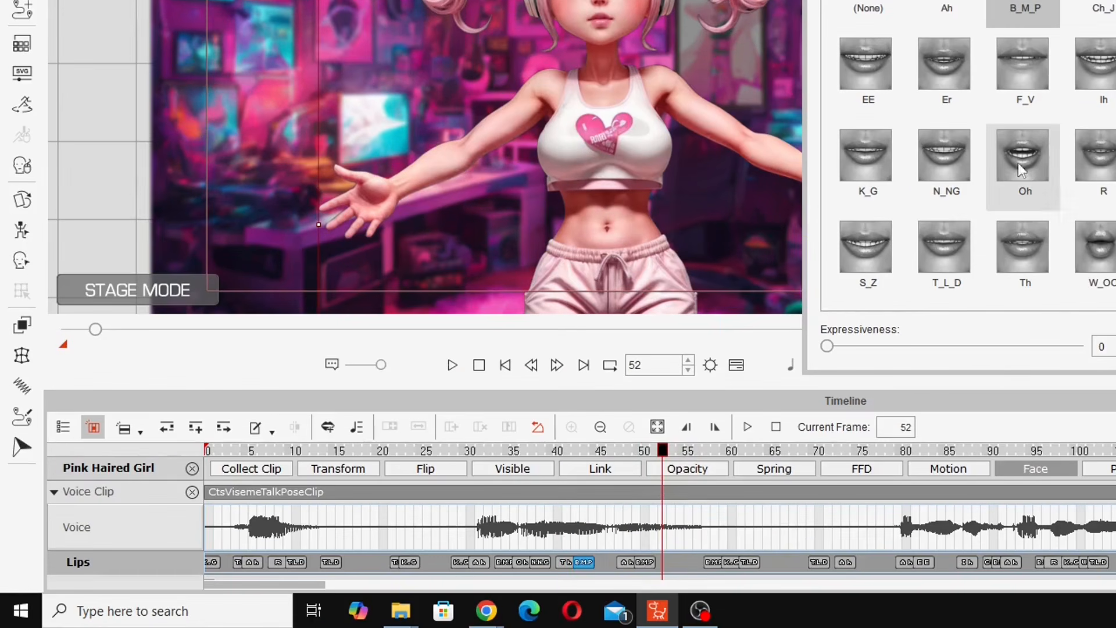
left_click(870, 61)
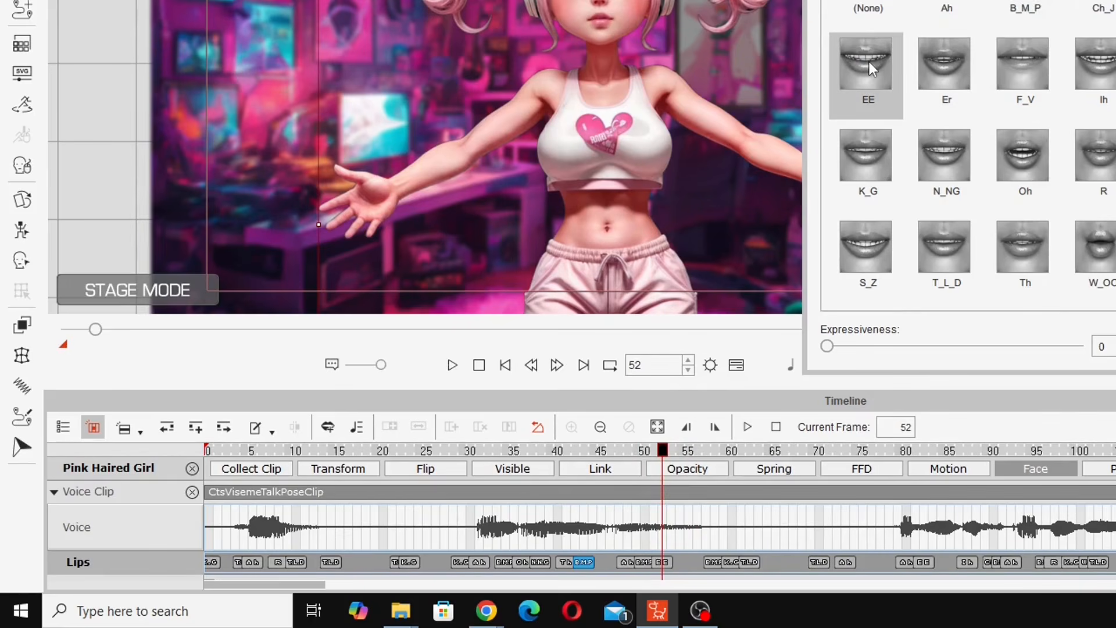
left_click_drag(663, 501, 648, 519)
left_click_drag(663, 561, 671, 566)
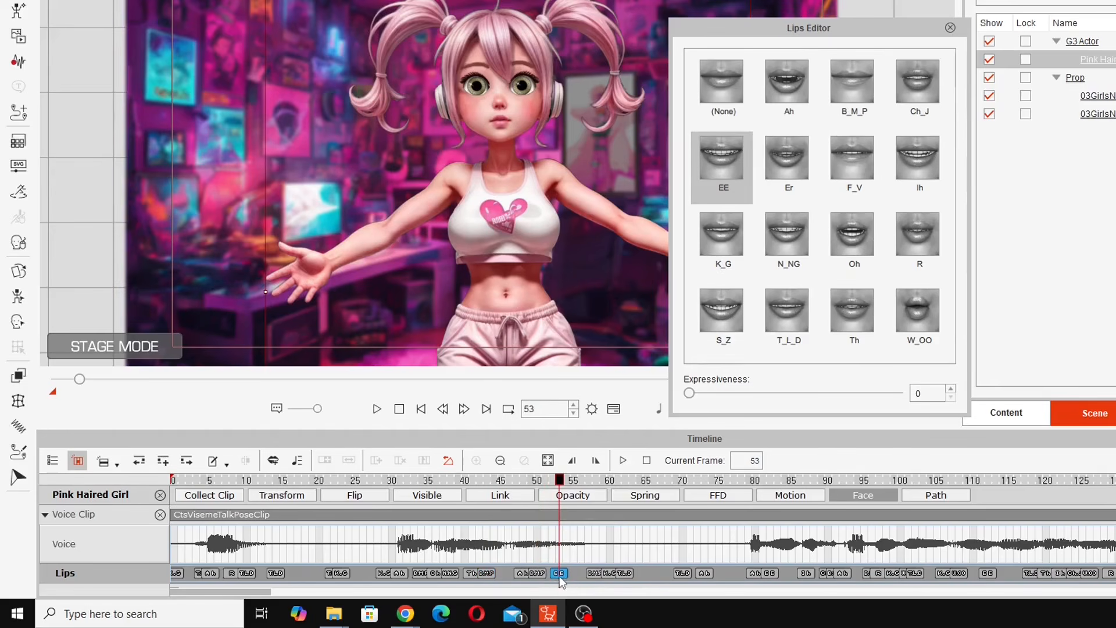
Step: Raise the expressiveness of the EE lip key at frame 53 to 100 and scrub through the surrounding frames to check it
left_click_drag(520, 493, 560, 493)
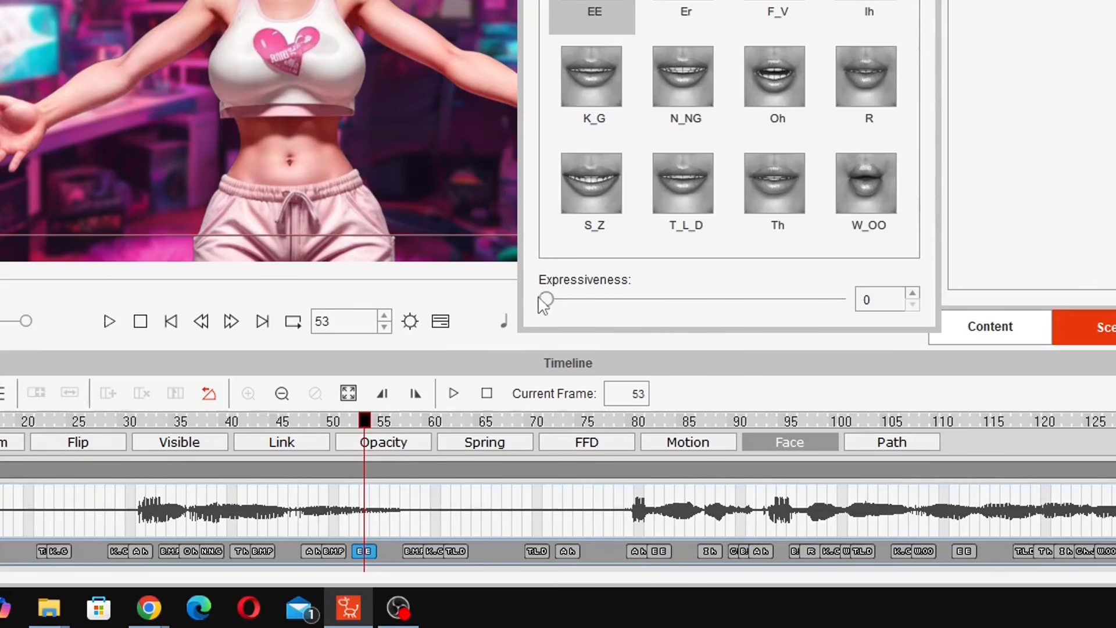
left_click_drag(549, 306, 852, 358)
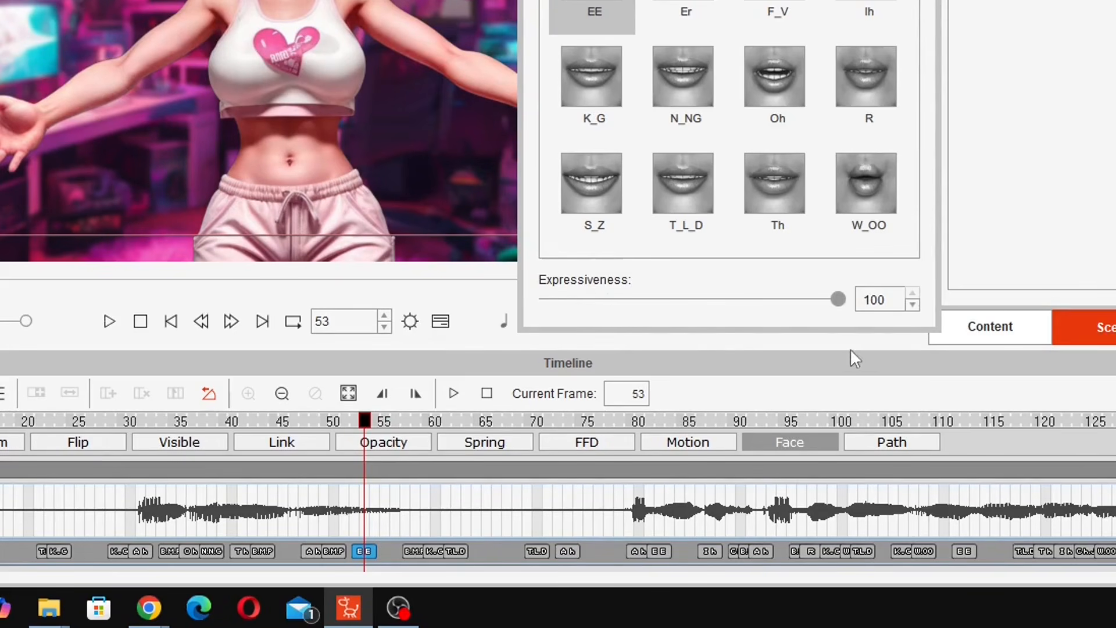
left_click_drag(365, 421, 231, 466)
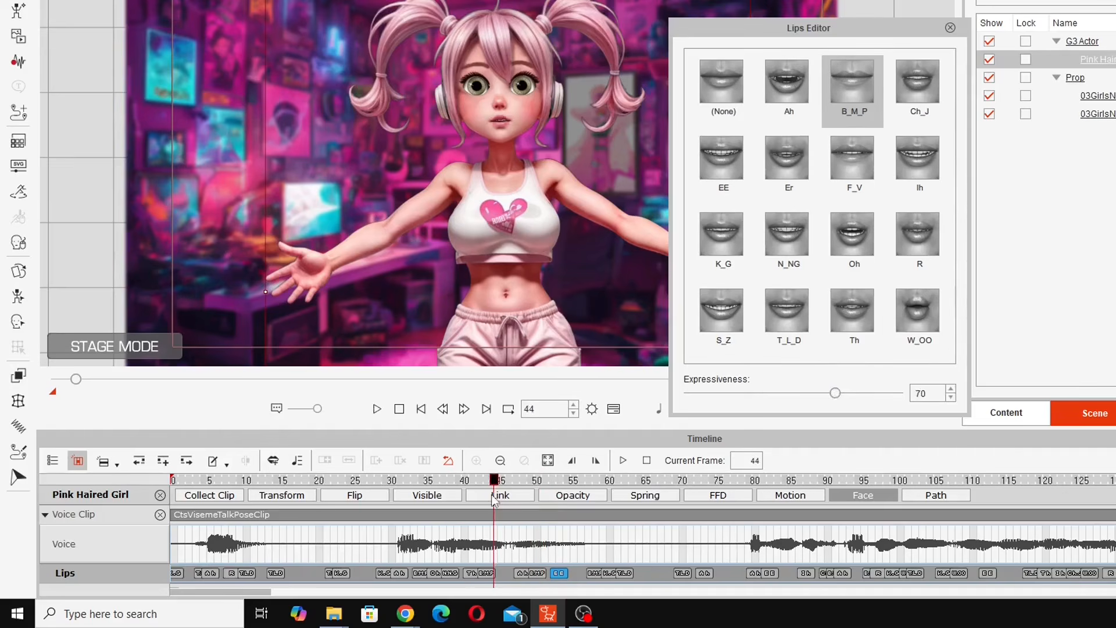
left_click_drag(462, 511, 737, 387)
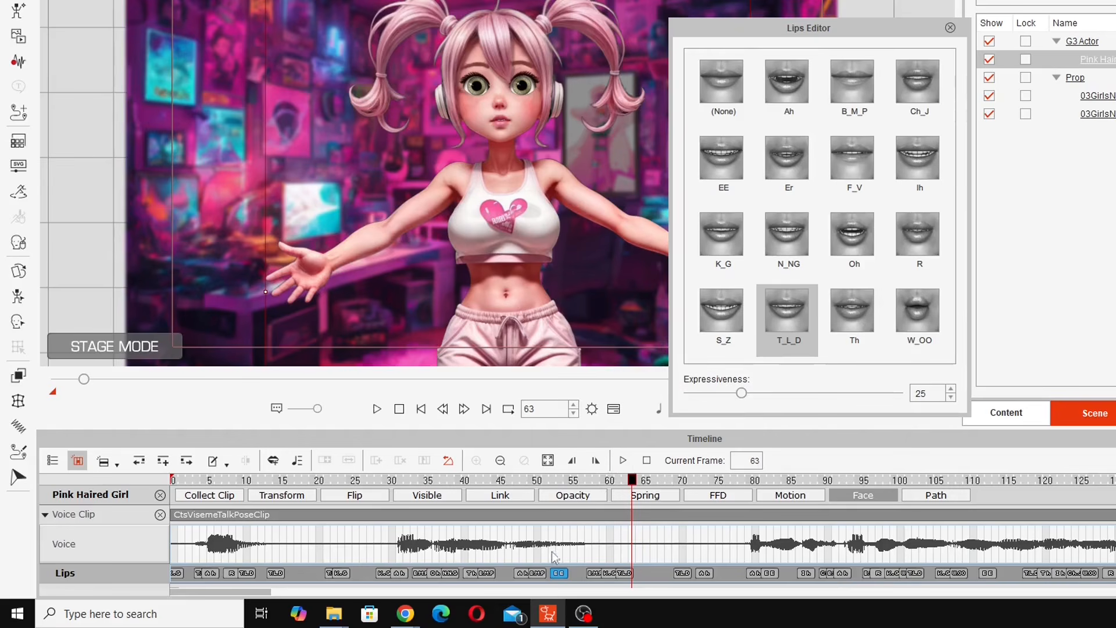
left_click(558, 573)
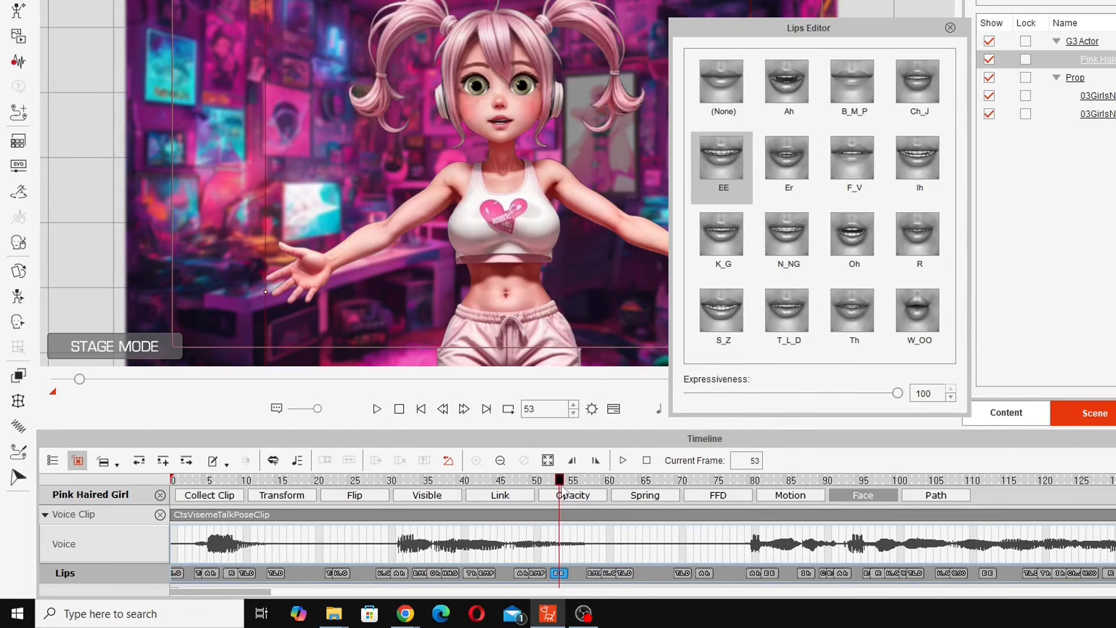
left_click_drag(560, 487, 566, 486)
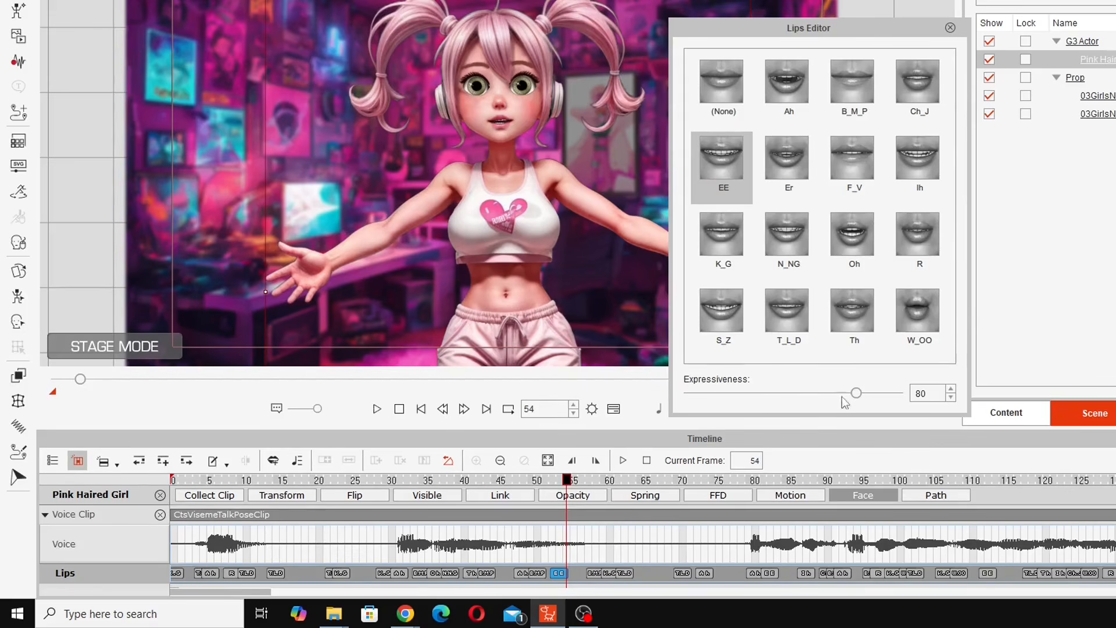
mouse_move(566, 481)
left_mouse_down()
mouse_move(517, 480)
mouse_move(559, 480)
left_mouse_up()
Step: Delete the Th lip key near frame 41, just before the B_M_P key
left_click_drag(471, 528, 367, 593)
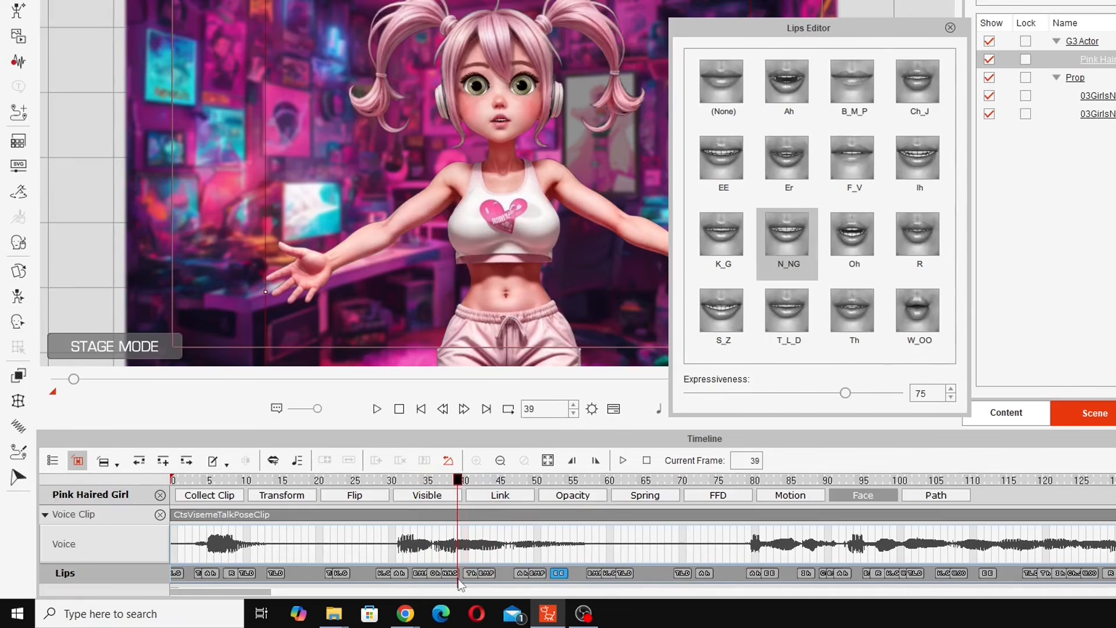
left_click_drag(458, 580, 706, 574)
left_click(471, 573)
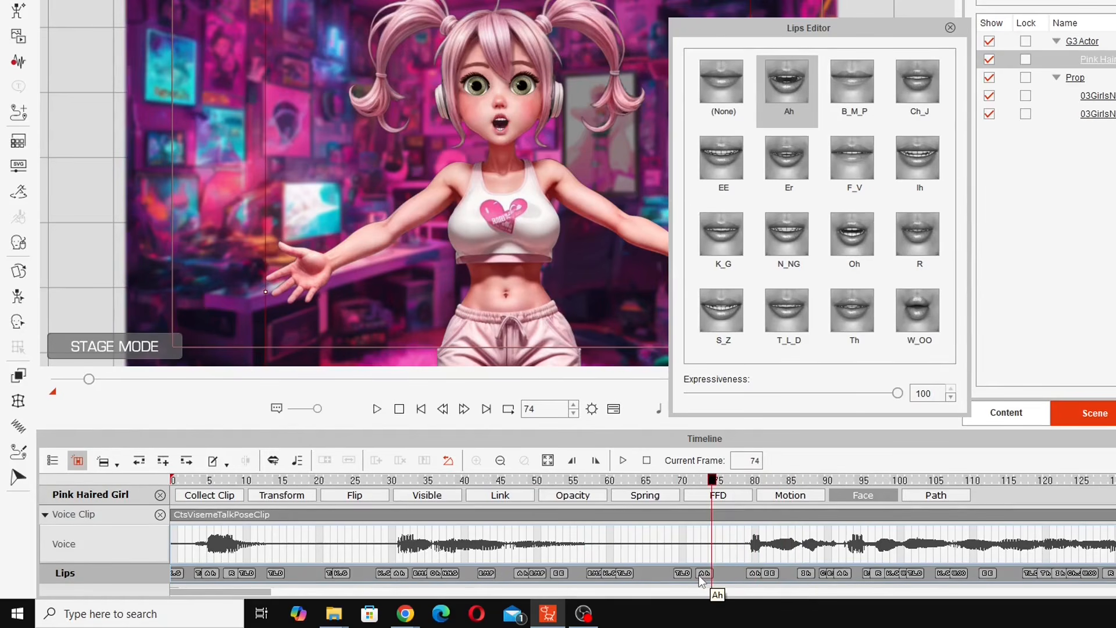
Step: Move the Ah lip key at frame 73 to about frame 77, closer to the next spoken phrase
left_click(707, 576)
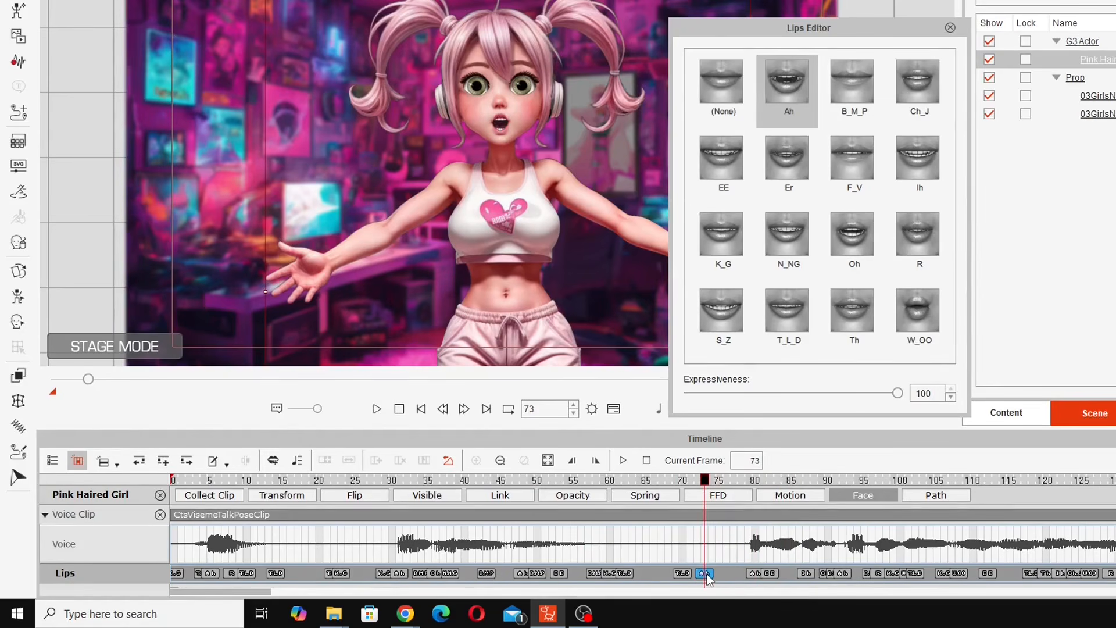
left_click_drag(739, 577, 732, 577)
left_click_drag(750, 483, 966, 559)
Step: Change the W_OO lip key at frame 101 to the B_M_P lip shape
left_click_drag(266, 593, 297, 593)
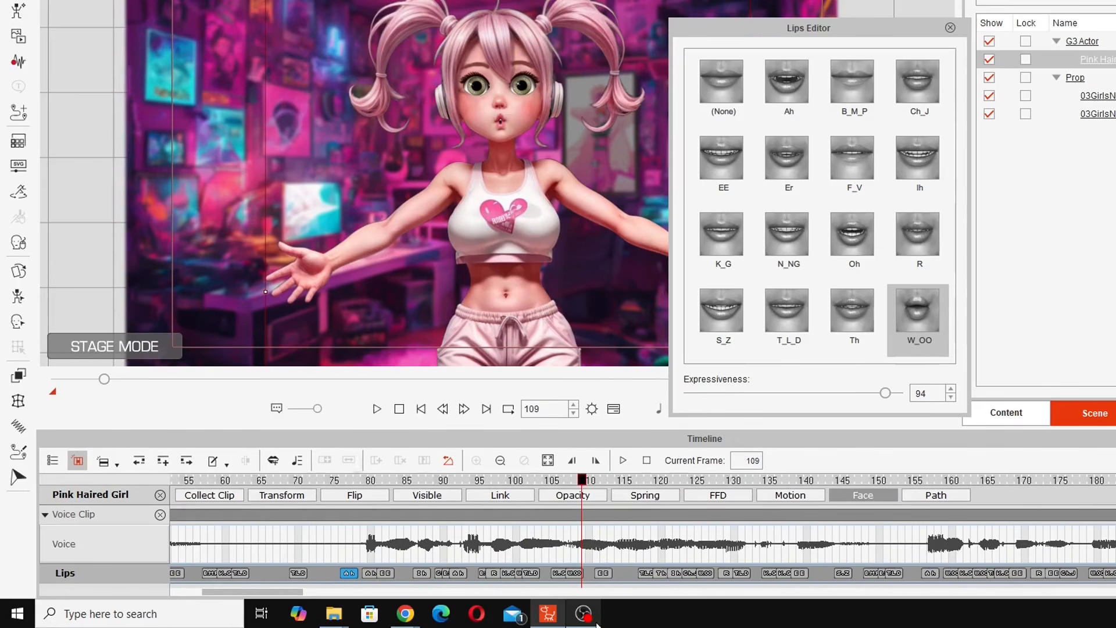
left_click_drag(371, 473, 521, 580)
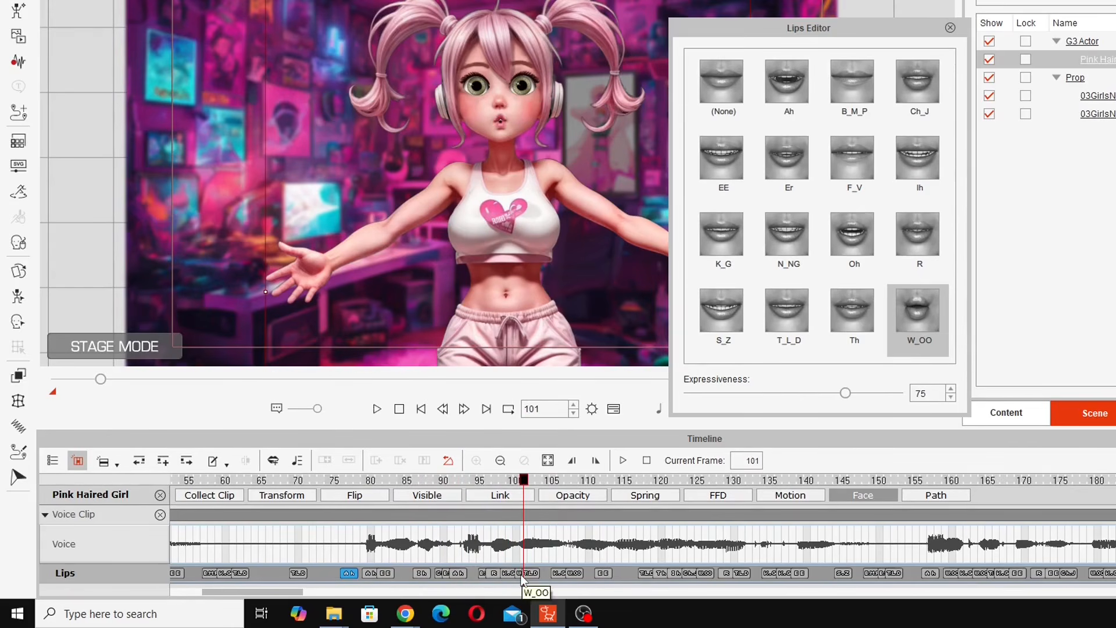
left_click(853, 87)
Step: Change the W_OO lip key at frame 108 to the N_NG lip shape
left_click_drag(523, 480, 545, 487)
mouse_move(588, 496)
left_mouse_down()
mouse_move(660, 500)
mouse_move(523, 511)
mouse_move(575, 511)
left_mouse_up()
left_click(575, 574)
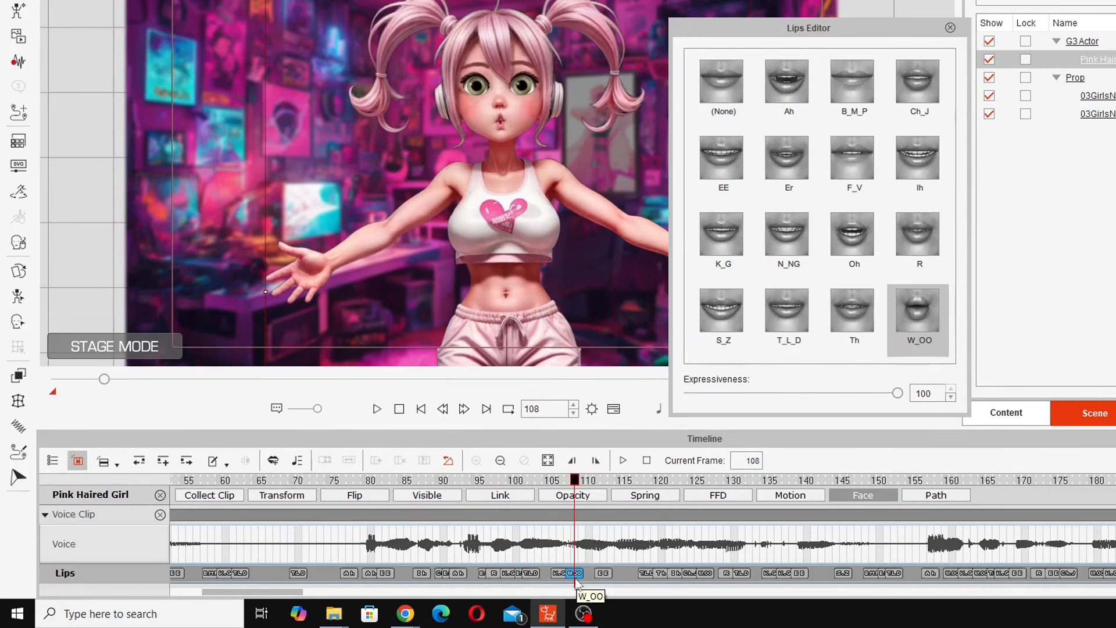
left_click(787, 247)
Step: Change the W_OO lip key at frame 126 to N_NG and check the mouth shapes through frame 128
left_click_drag(498, 483, 704, 576)
left_click(705, 573)
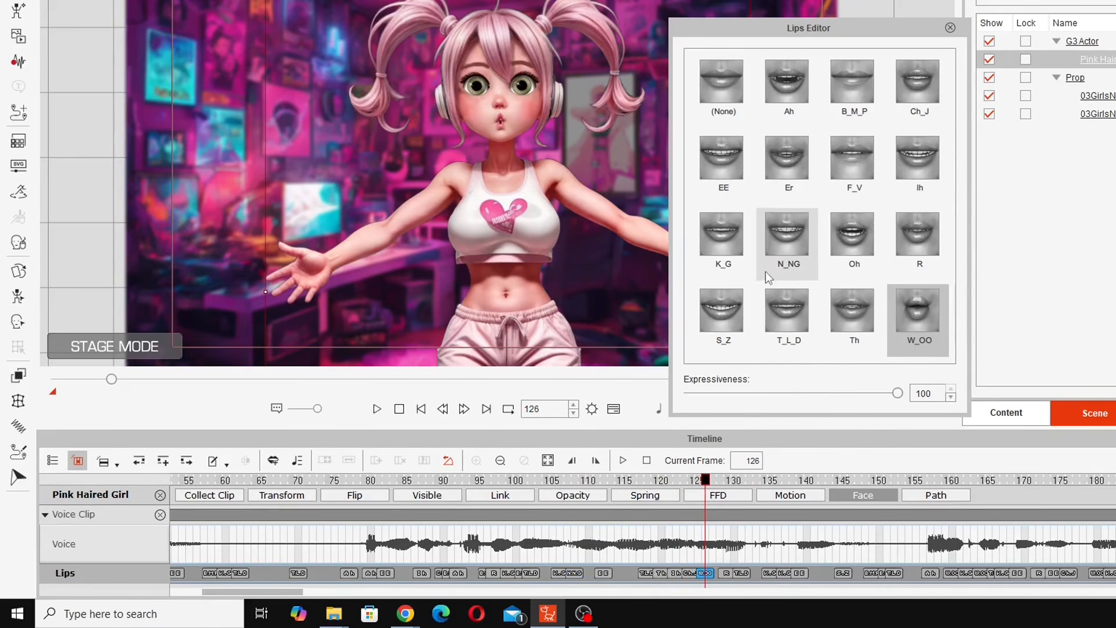
left_click(792, 273)
mouse_move(702, 485)
left_mouse_down()
mouse_move(581, 484)
mouse_move(733, 484)
mouse_move(720, 486)
left_mouse_up()
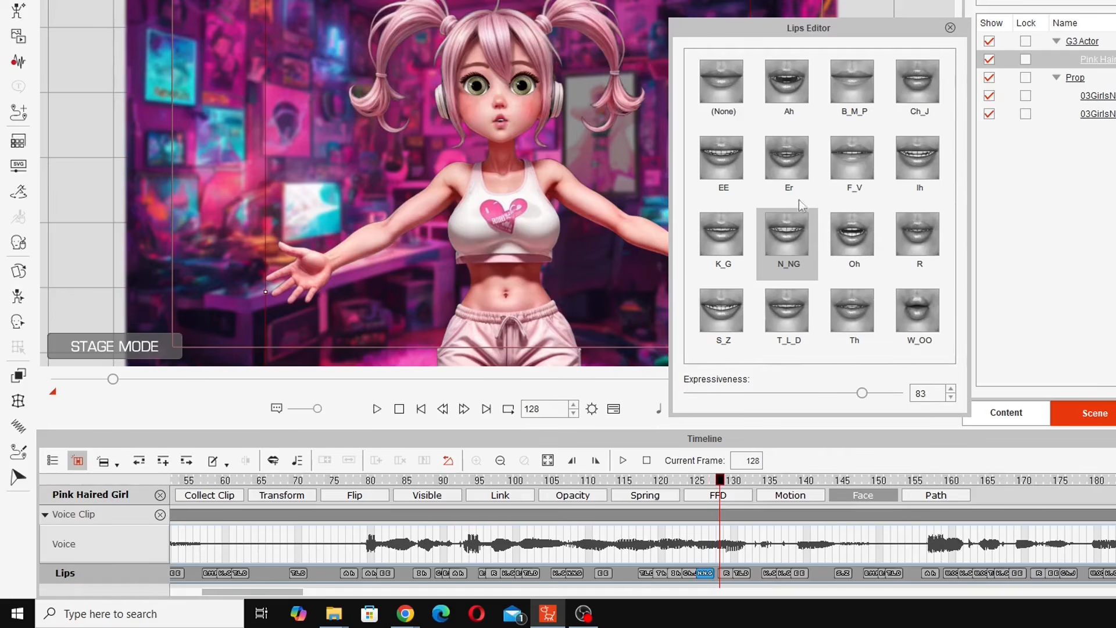
left_click(725, 574)
left_click(716, 578)
left_click(712, 574)
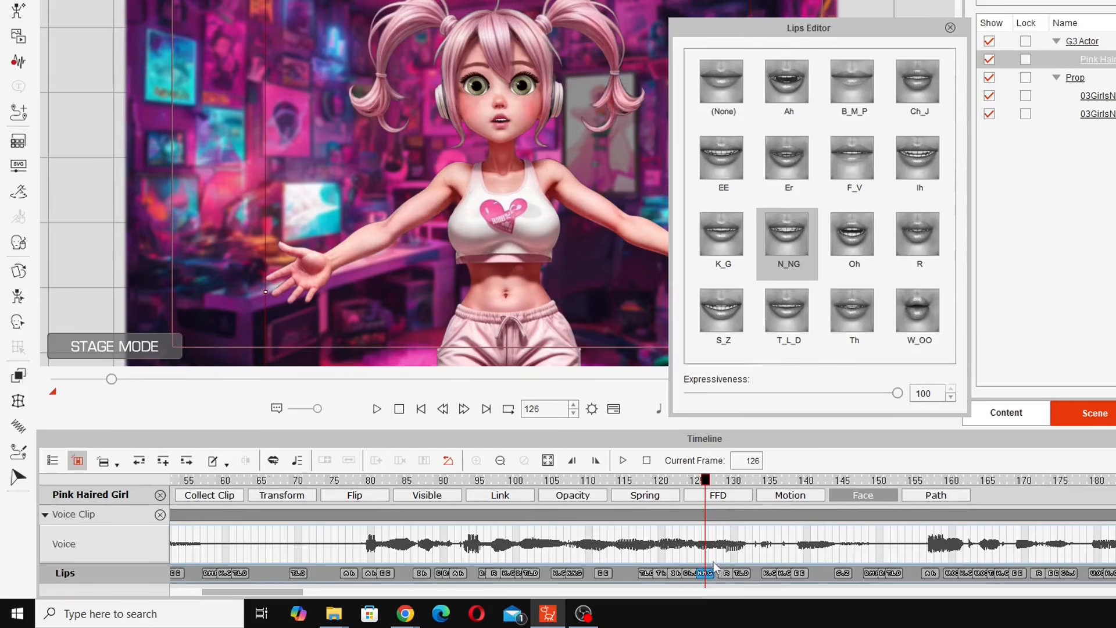
Step: Play the speech onward from frame 127 and change the W_OO lip key at frame 160 to the B_M_P lip shape
left_click(713, 568)
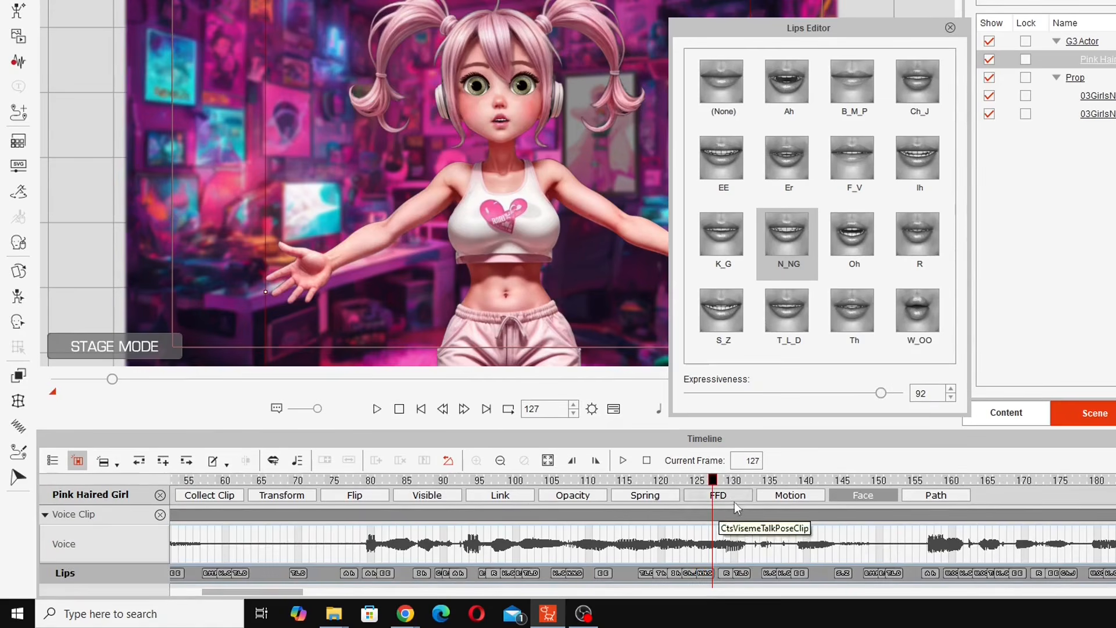
key("space")
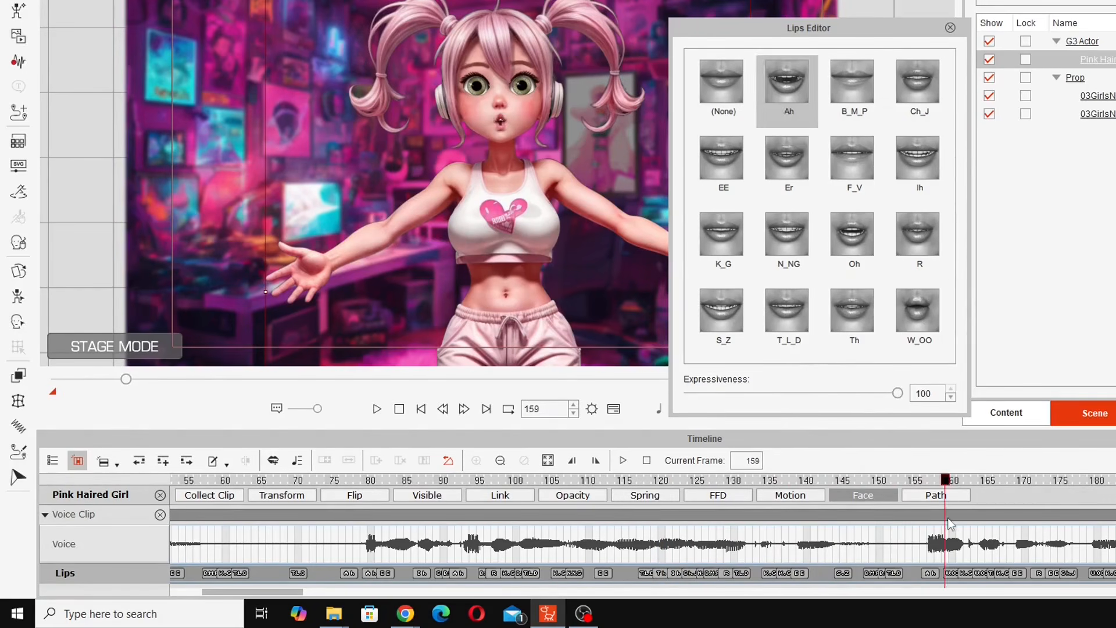
key("space")
left_click(952, 573)
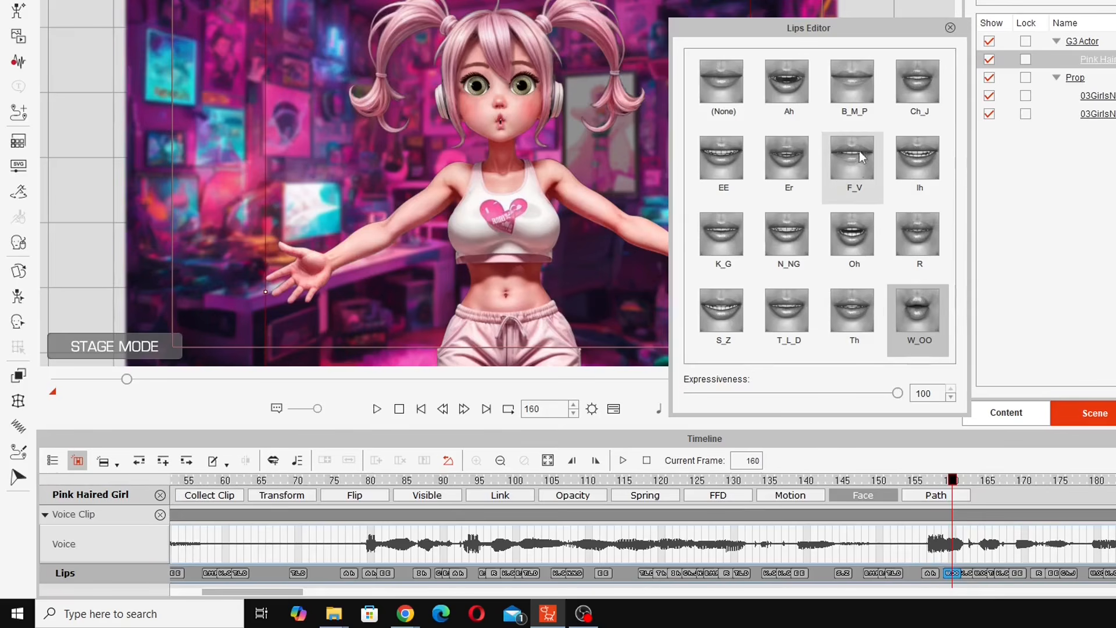
left_click(833, 94)
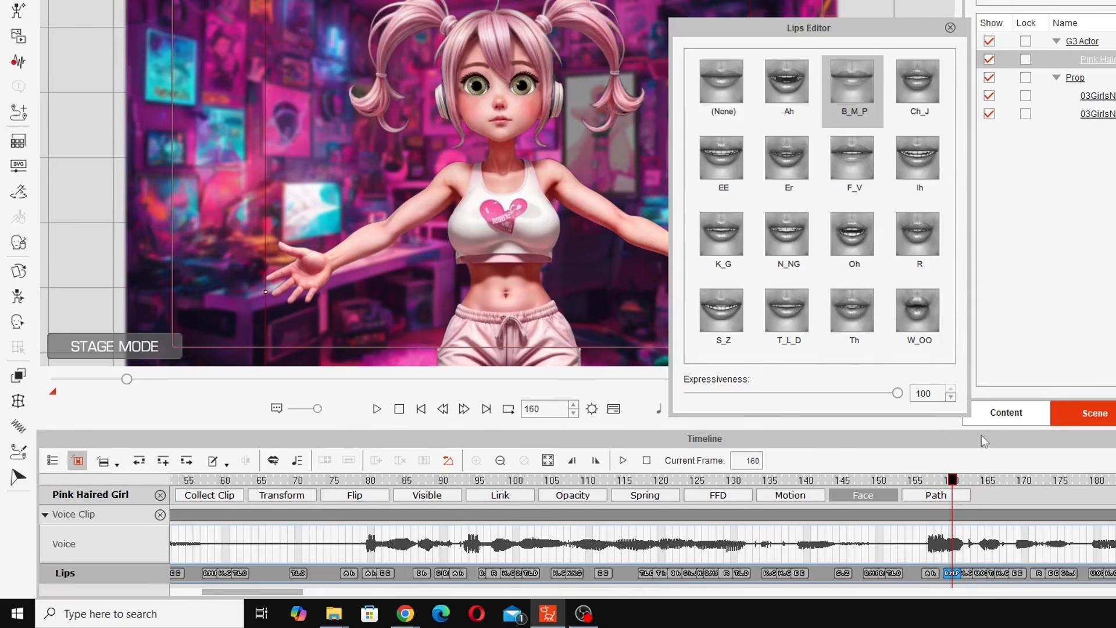
Step: Check the mouth shapes following frame 160 and add an F_V lip key at frame 178
left_click_drag(956, 487, 1047, 482)
left_click(982, 573)
key("ctrl+v")
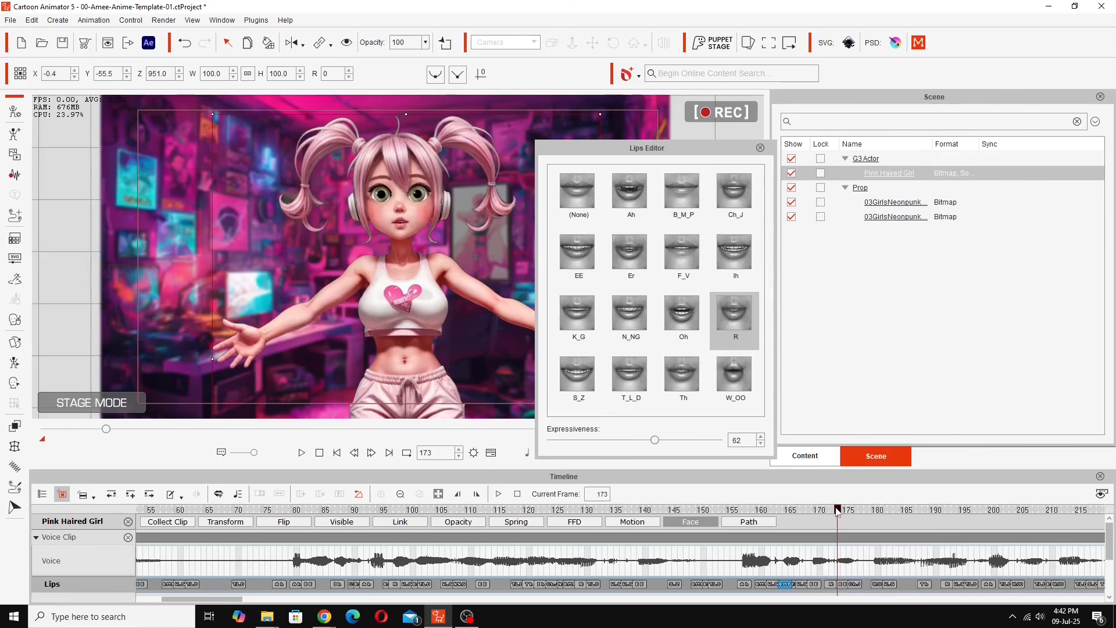
left_click_drag(838, 510, 866, 510)
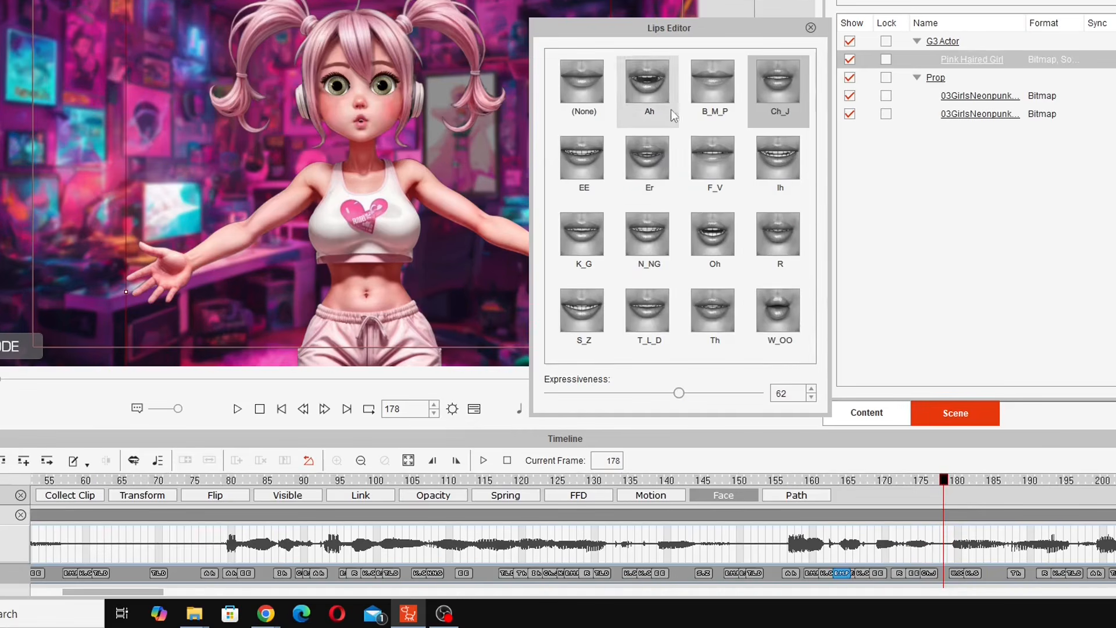
left_click(720, 162)
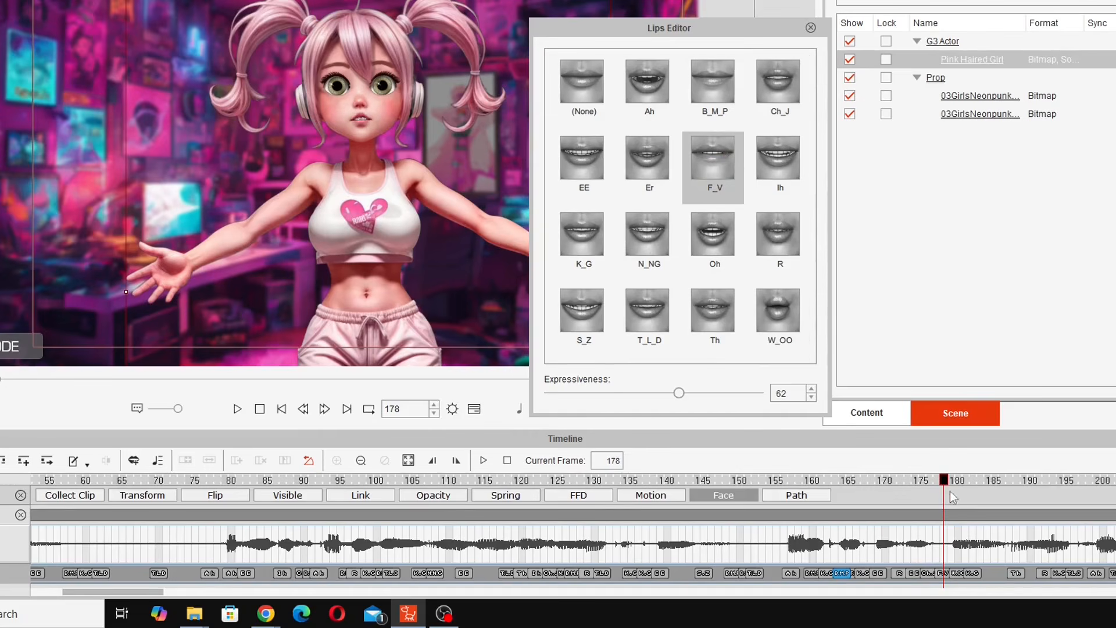
Step: Change the W_OO lip key at frame 180 to the EE lip shape
left_click_drag(900, 485, 961, 486)
left_click(957, 575)
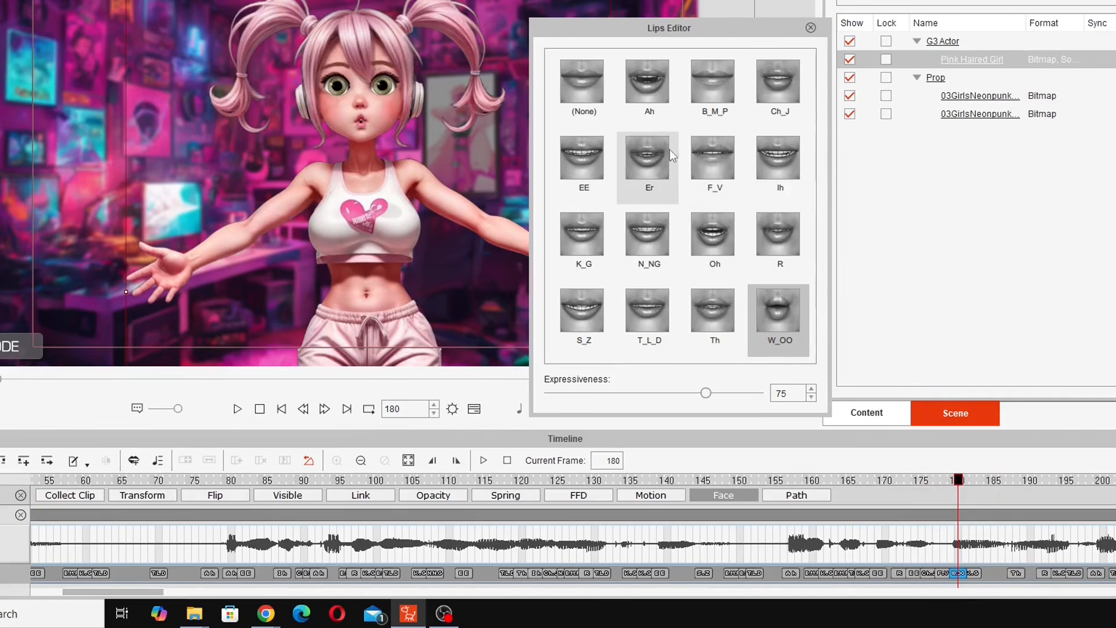
left_click(575, 163)
Step: Move the K_G lip key just after frame 180 to frame 184 and scrub through the passage to check it
left_click_drag(958, 480, 995, 483)
left_click(981, 574)
left_click_drag(990, 575, 996, 575)
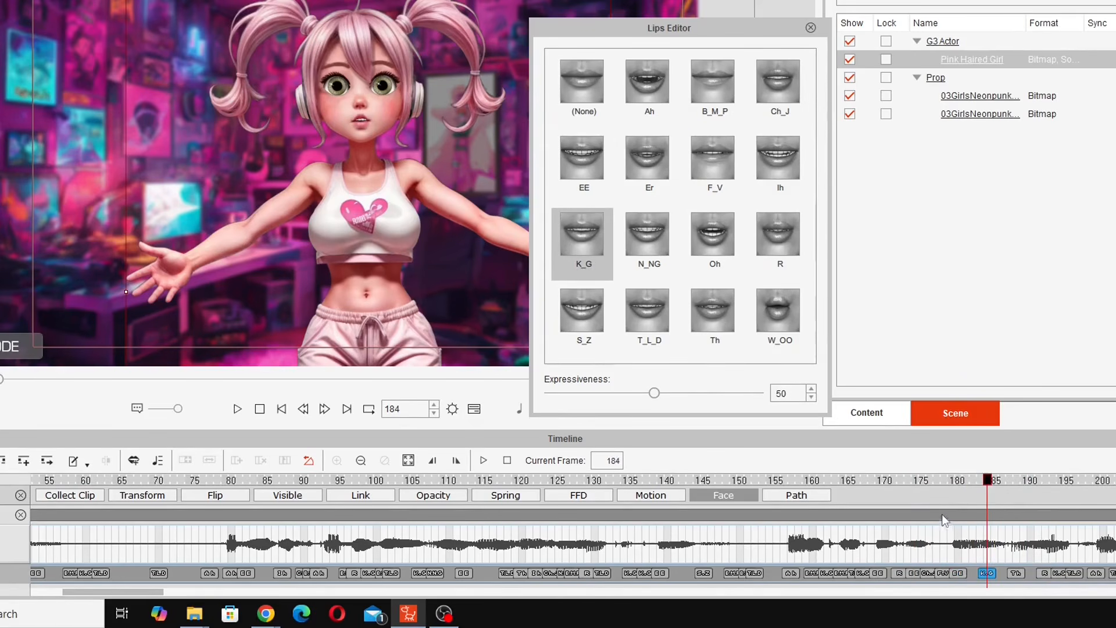
left_click(909, 484)
left_click_drag(909, 486, 1055, 492)
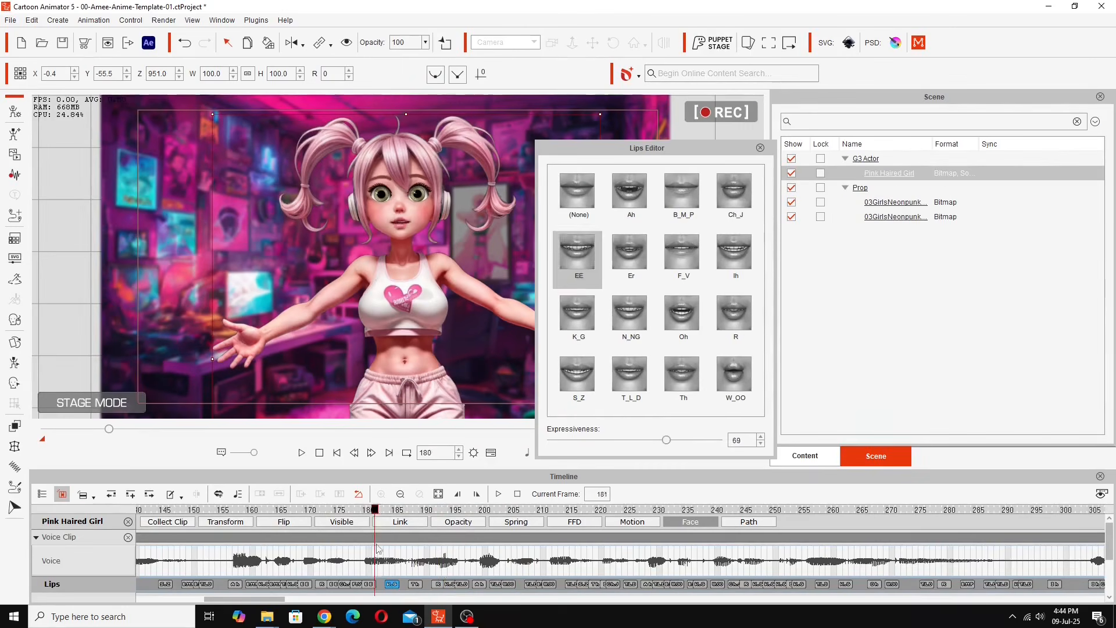
Step: Scrub through the remaining speech up to about frame 330 and inspect the W_OO lip keys there
left_click_drag(556, 590, 628, 591)
left_click_drag(503, 535, 896, 547)
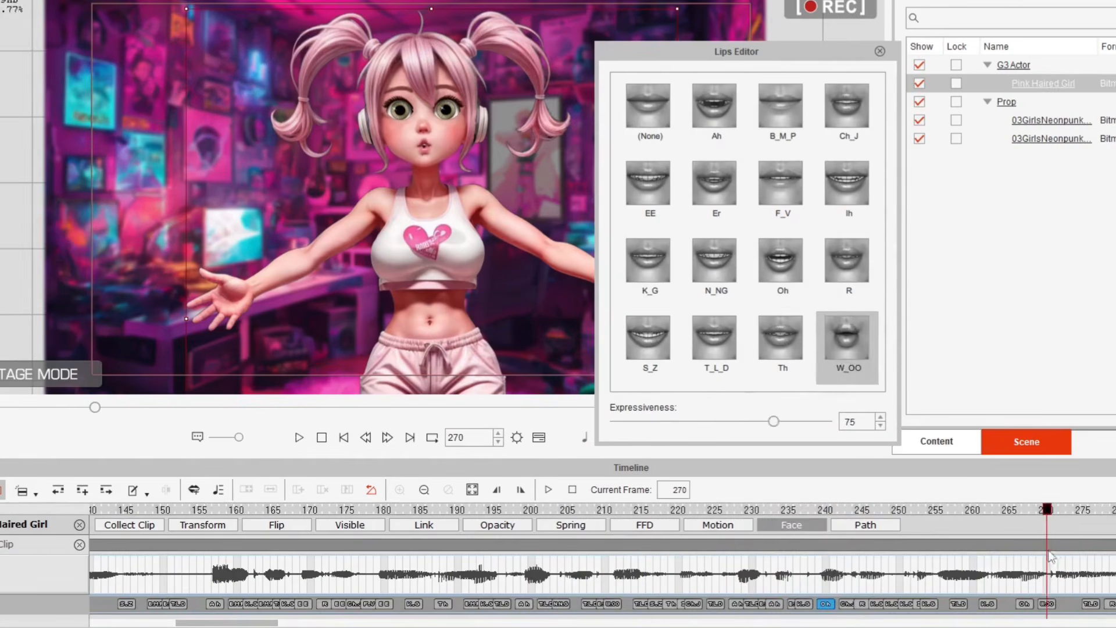
left_click_drag(1051, 557, 793, 559)
left_click(834, 604)
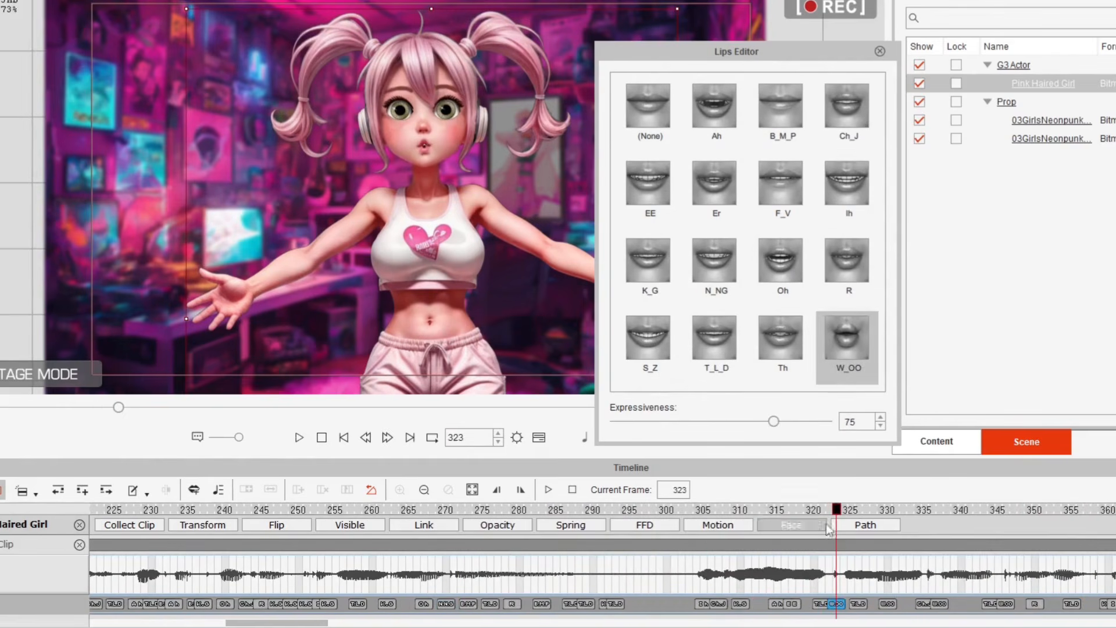
left_click(887, 603)
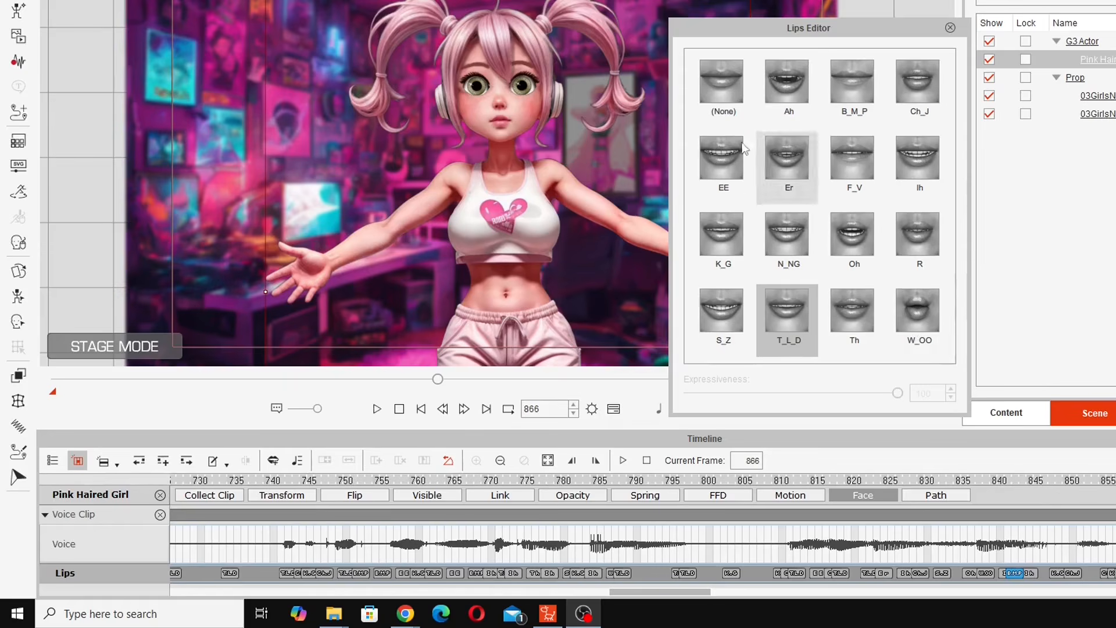
Step: Move the Lips Editor out of the way and mark frame 866, just after the voice clip, as the playback end
left_click_drag(811, 29, 803, 0)
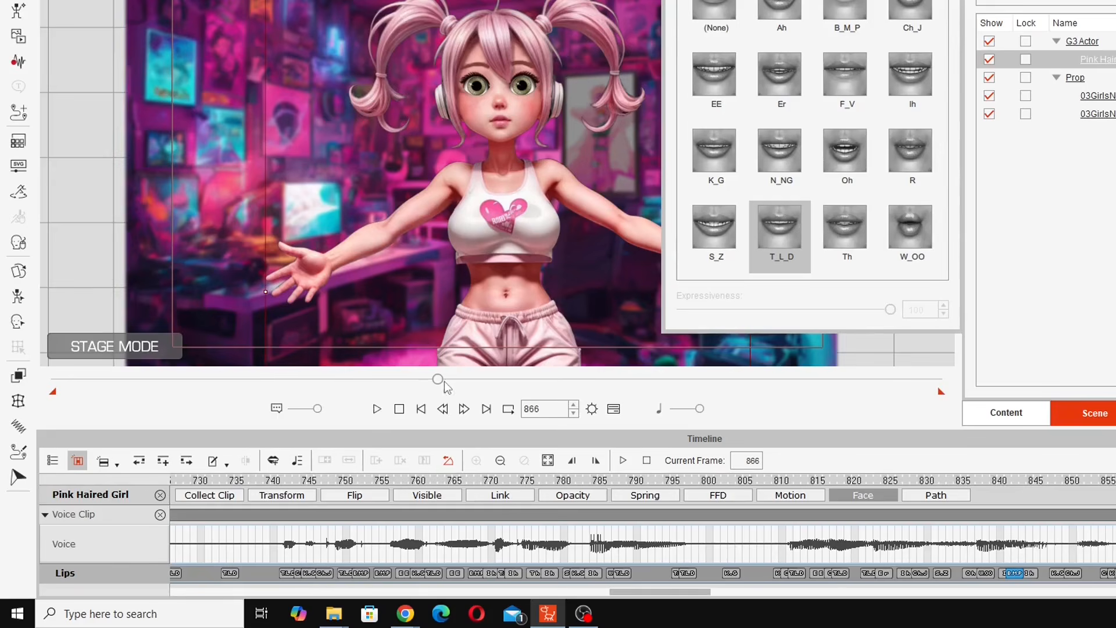
left_click(597, 462)
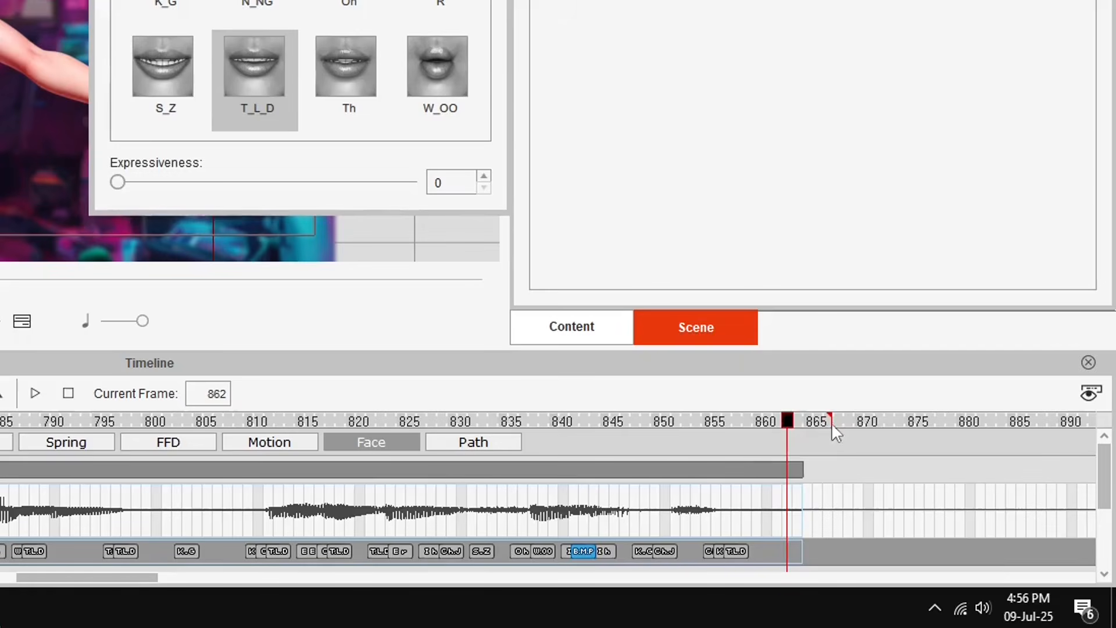
left_click_drag(789, 420, 611, 439)
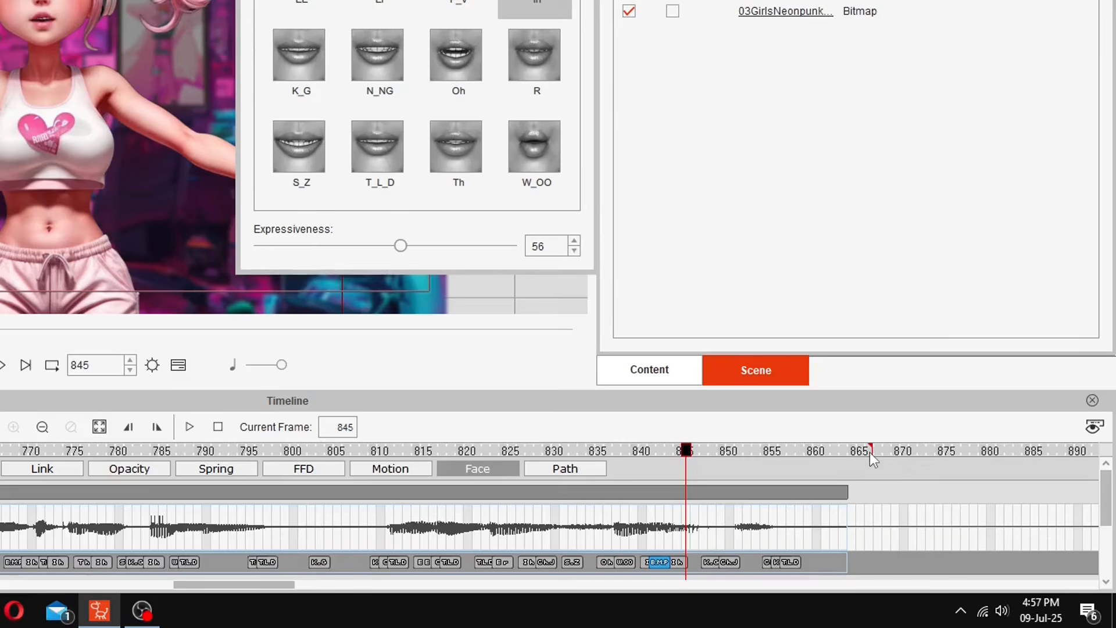
left_click(870, 452)
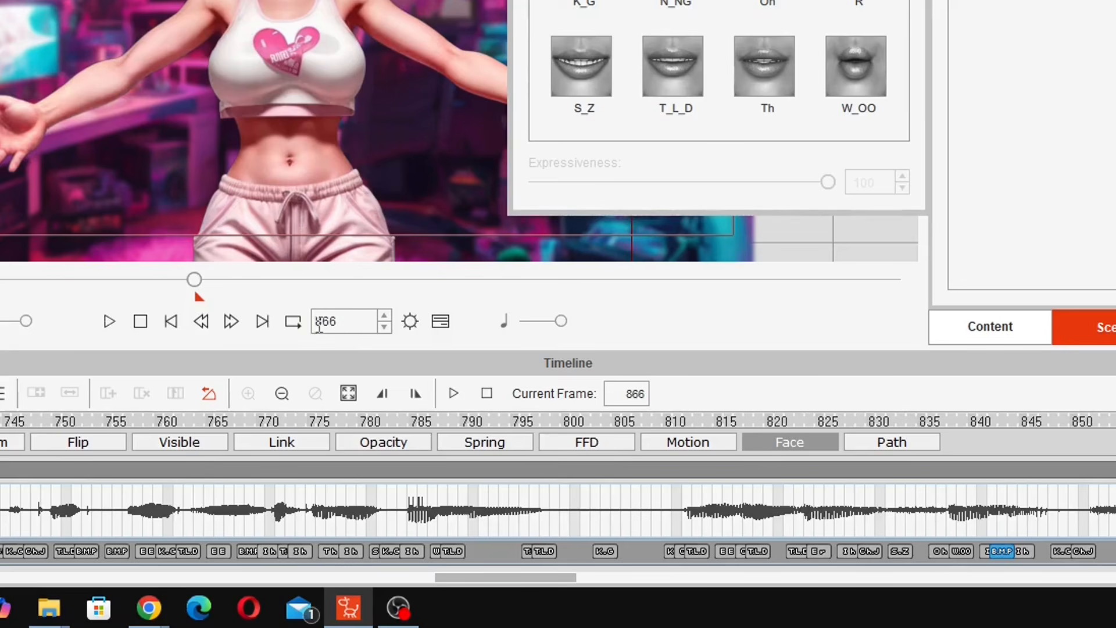
Step: Set the project length to 866 end frames in the Project Settings
left_click(411, 325)
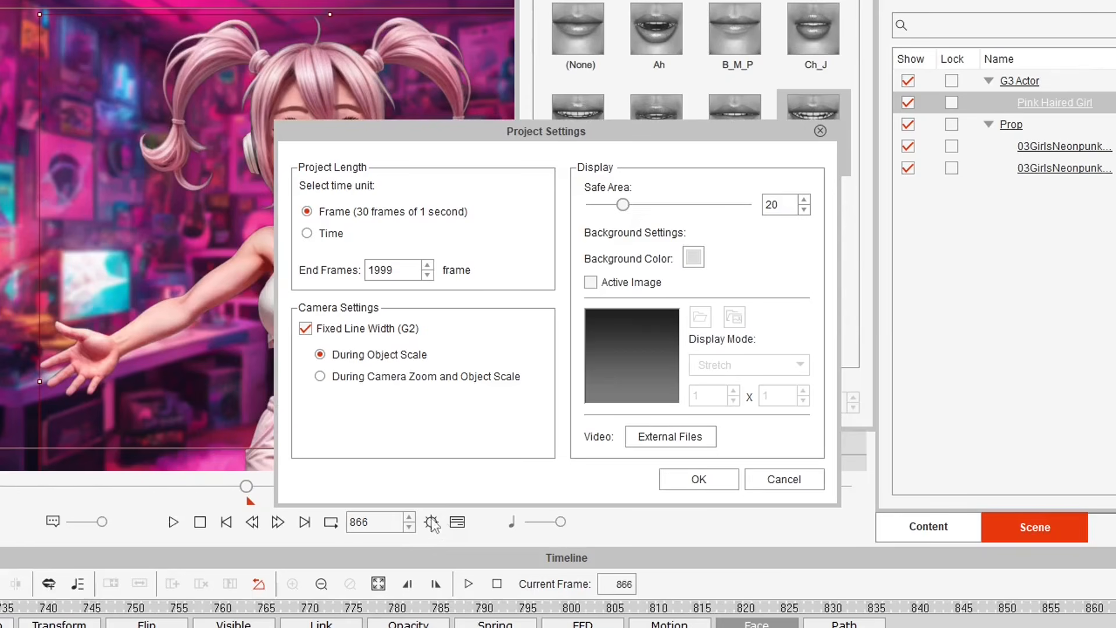
double_click(399, 273)
type("866")
key("Return")
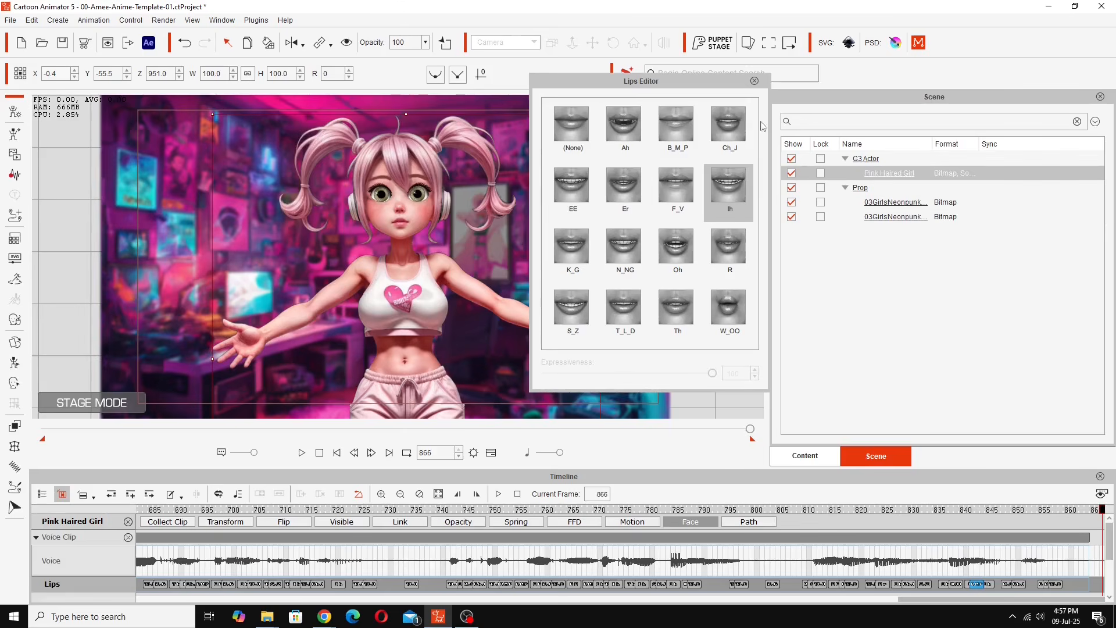
Step: Close the Lips Editor and the timeline, and play the whole lip-sync animation from frame 0
left_click(754, 80)
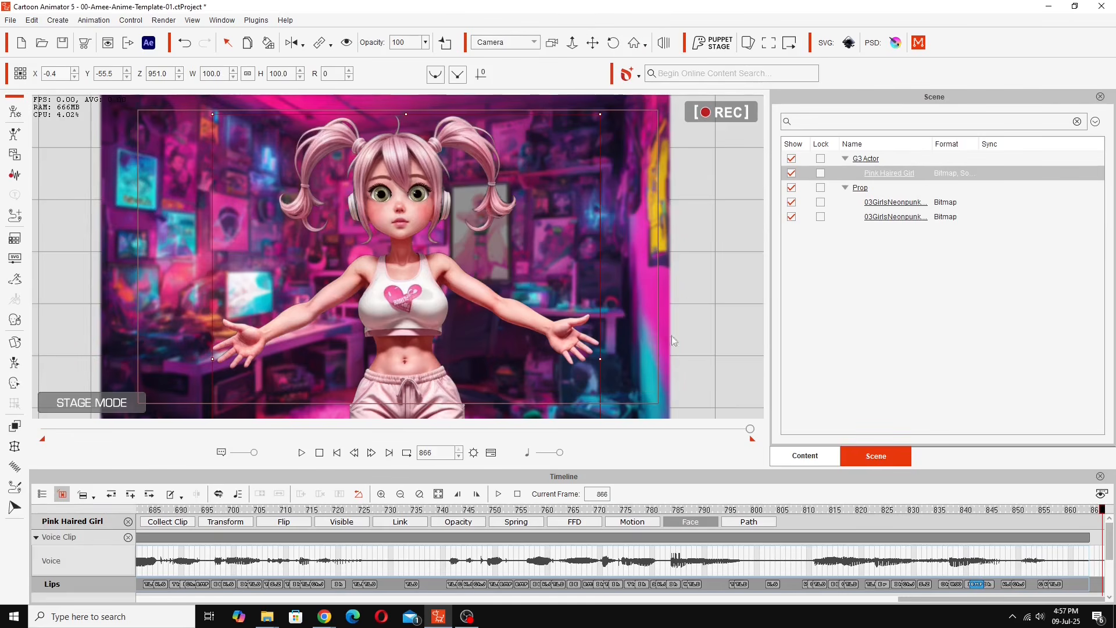
left_click(491, 452)
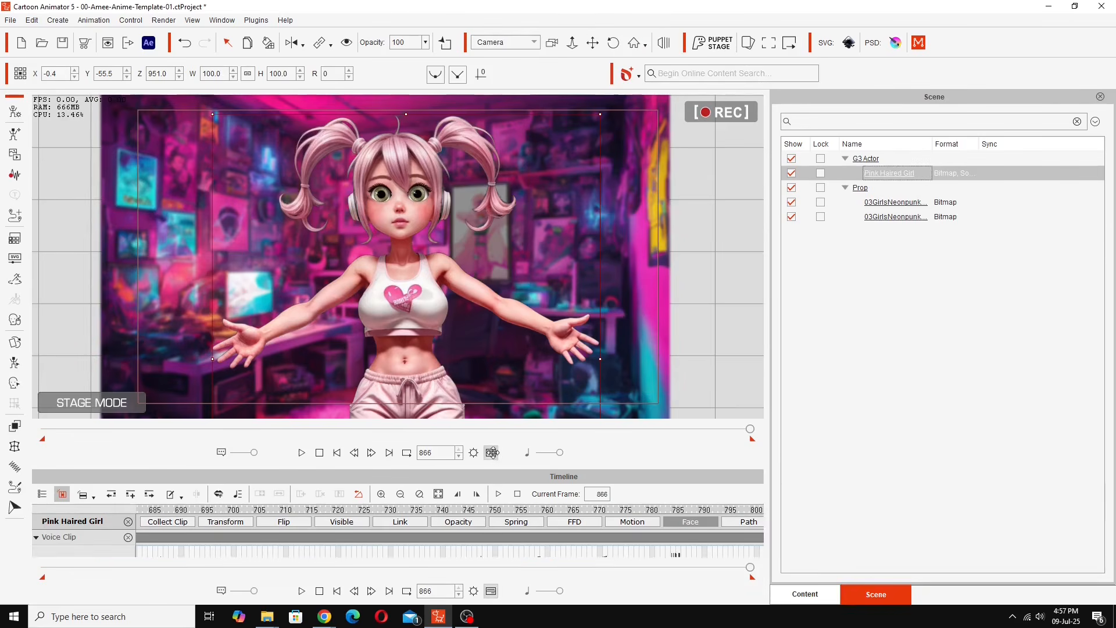
left_click(319, 591)
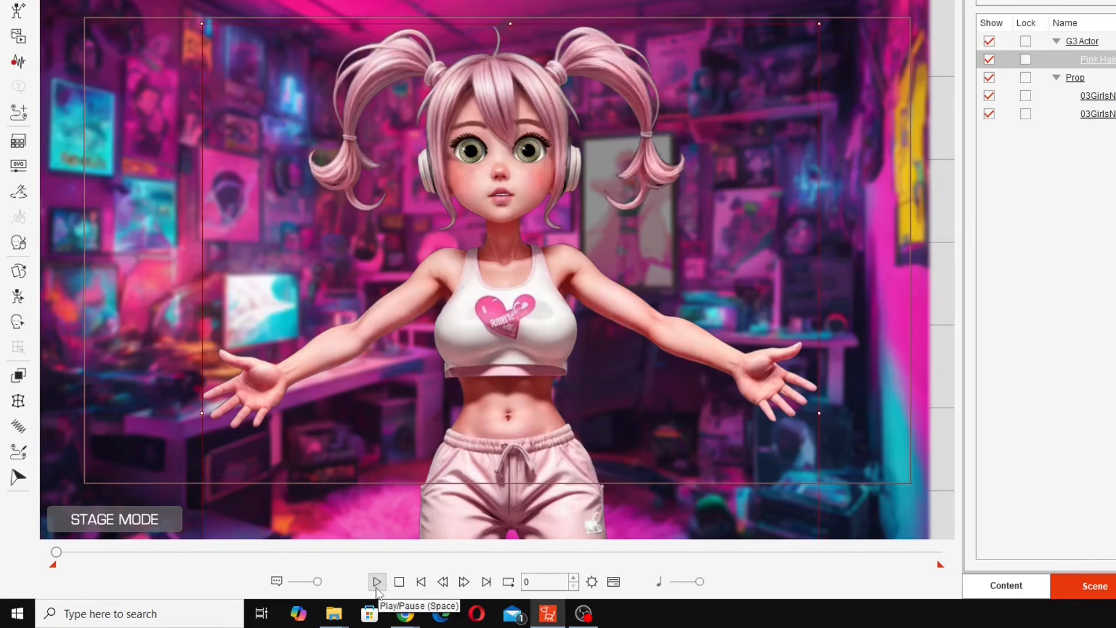
left_click(376, 589)
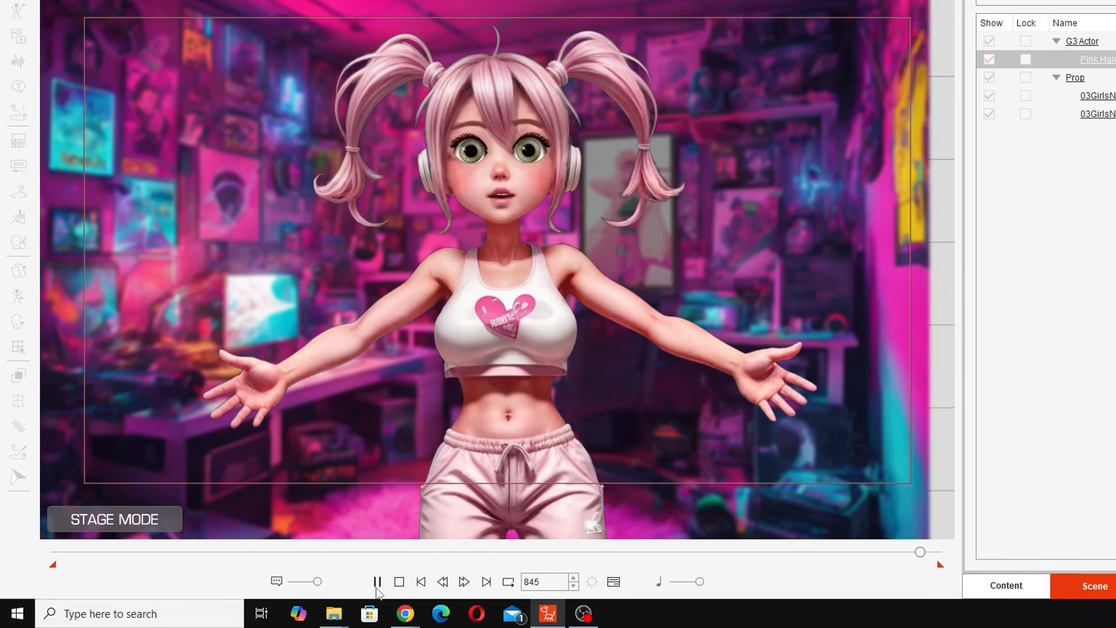
left_click(377, 582)
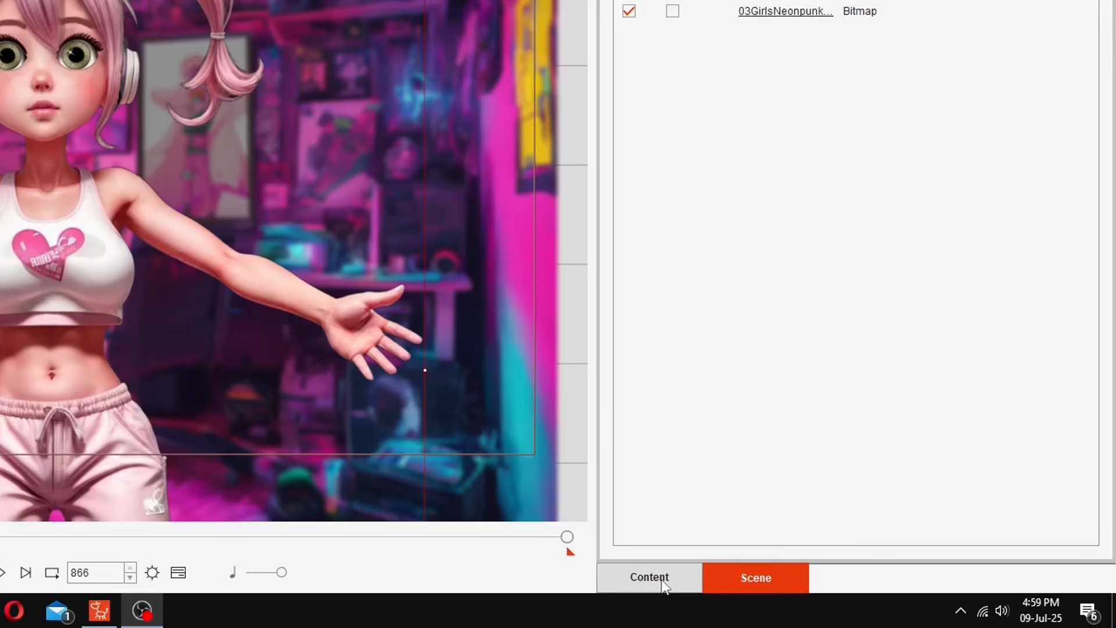
Step: Create a subfolder named Amee Demo 1 inside the custom project folder 2024-04-09 Amee Anime
left_click(813, 599)
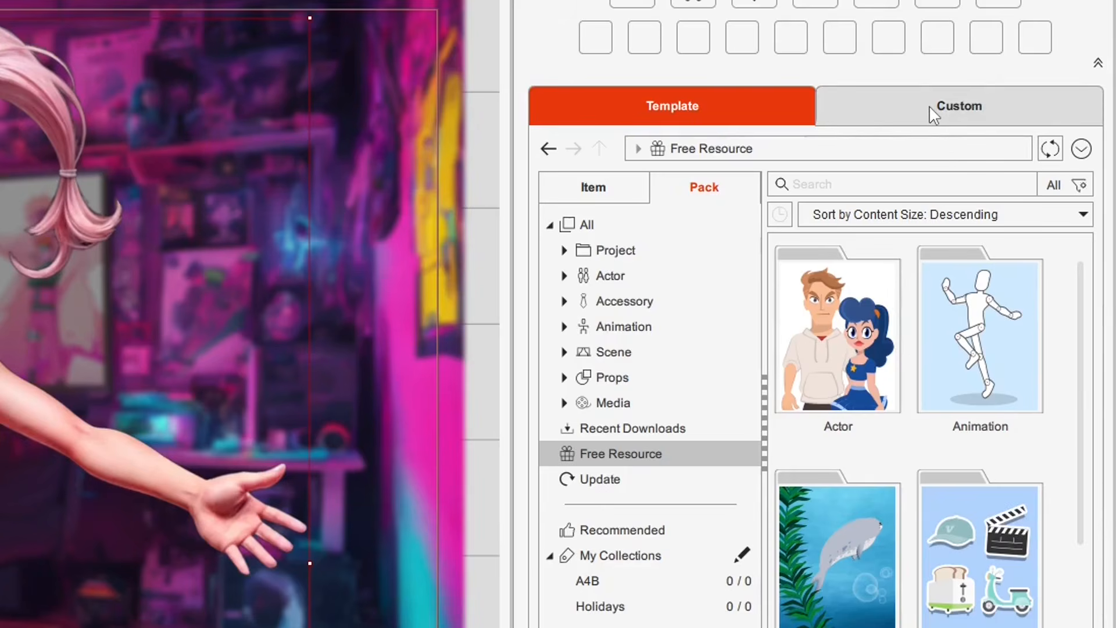
left_click(929, 106)
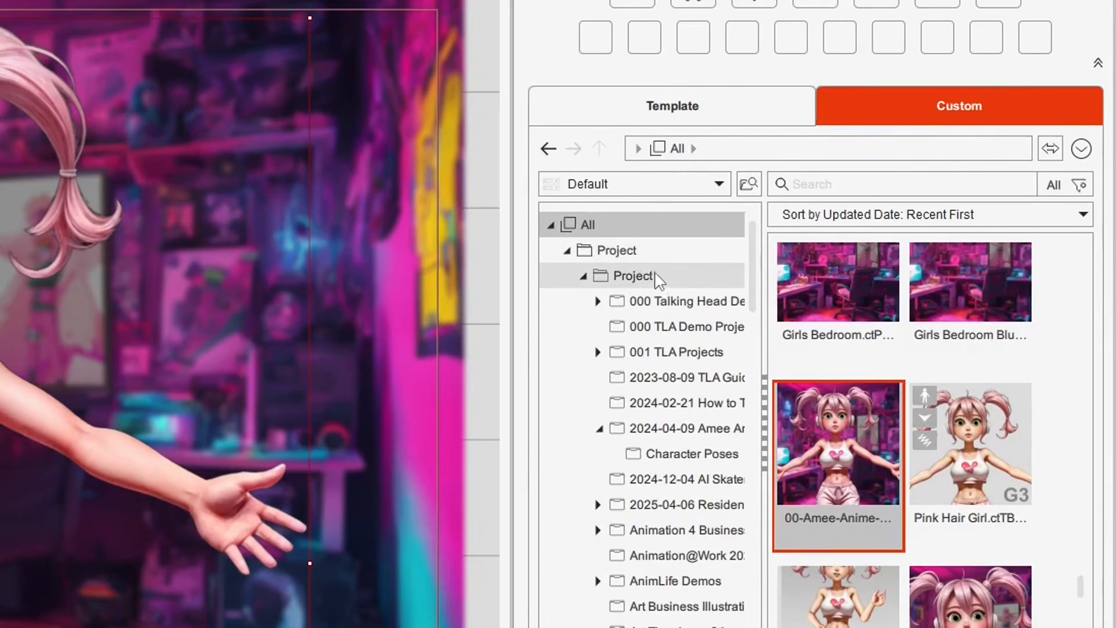
left_click(703, 431)
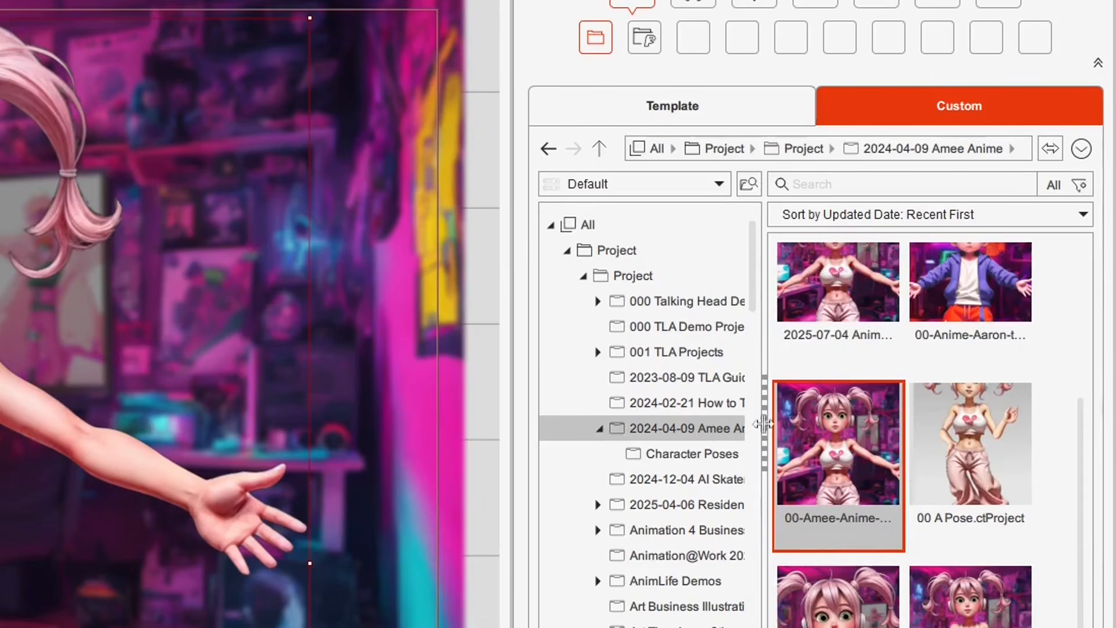
right_click(665, 429)
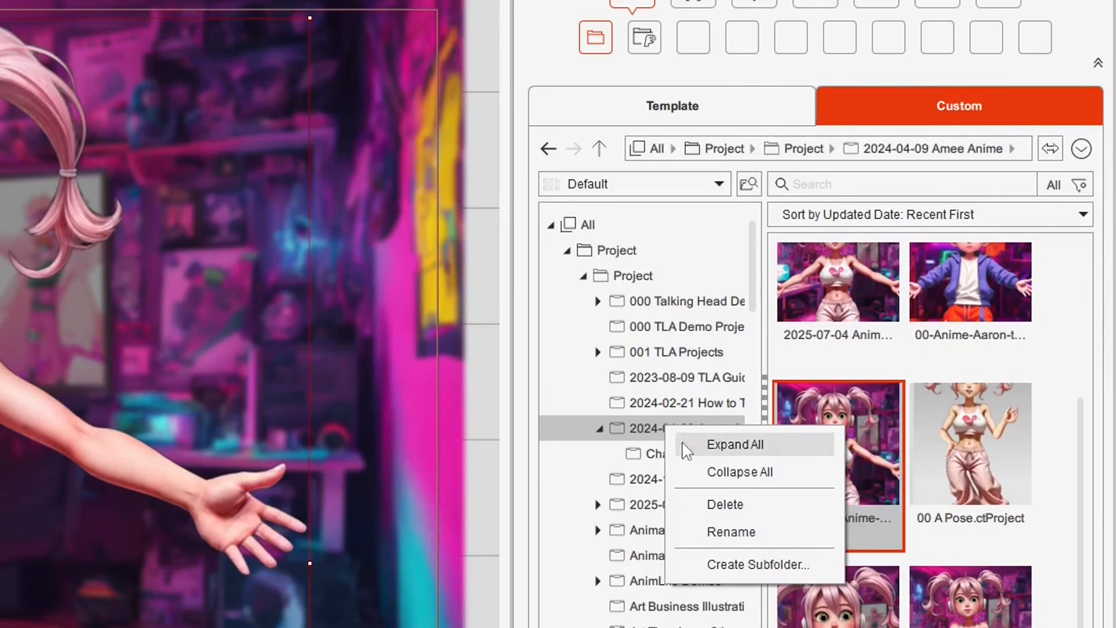
left_click(761, 564)
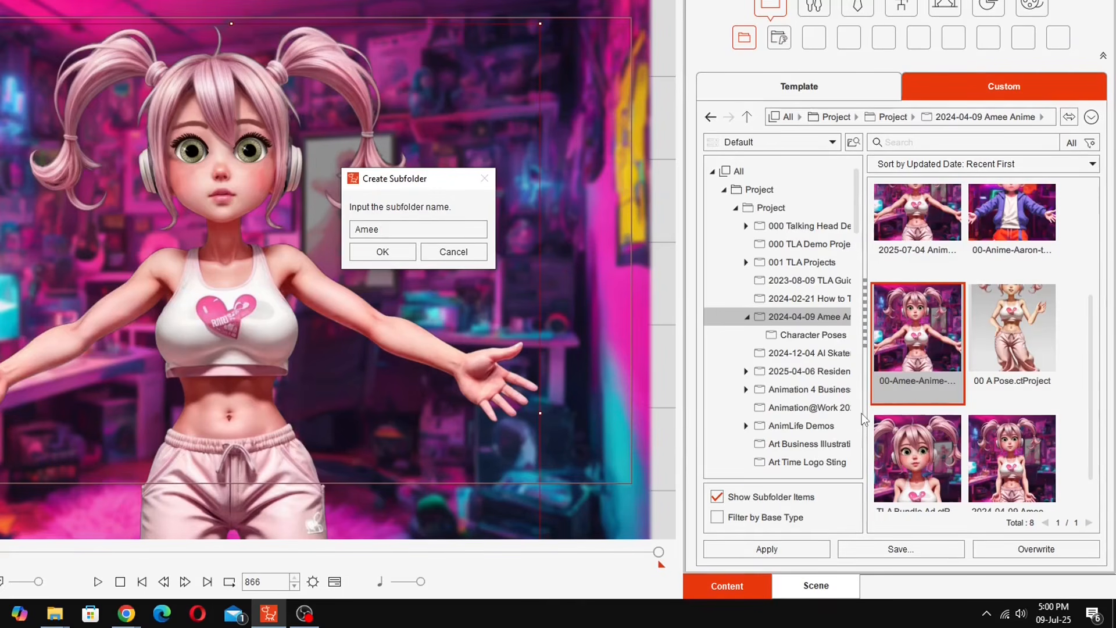
key("Return")
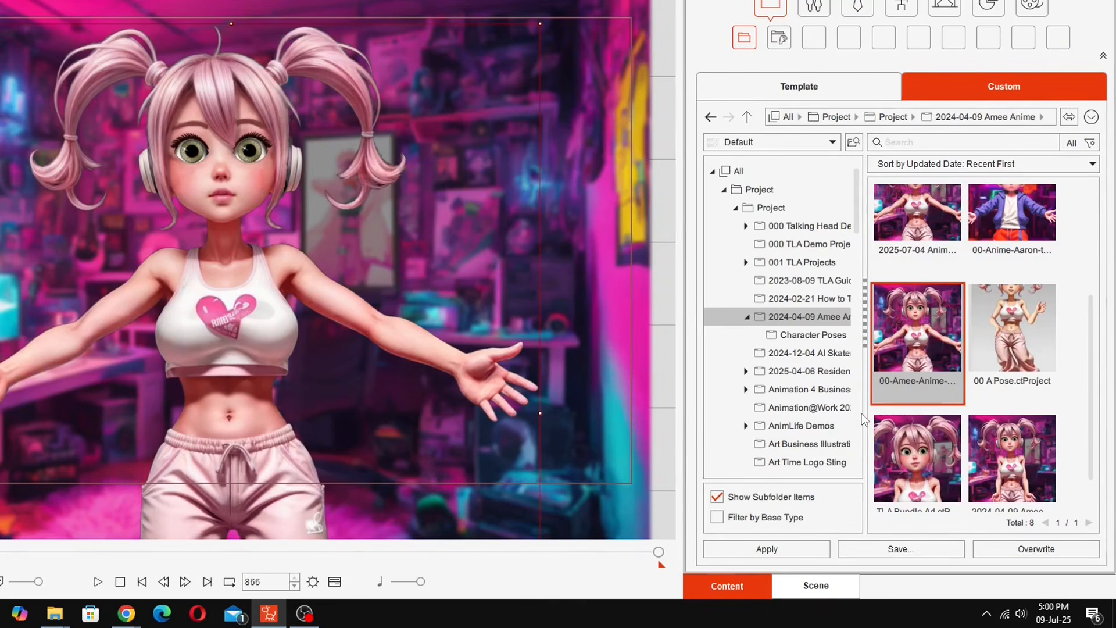
Step: Save the project as "Amee Lip sync" in the Amee Demo 1 folder
left_click(792, 339)
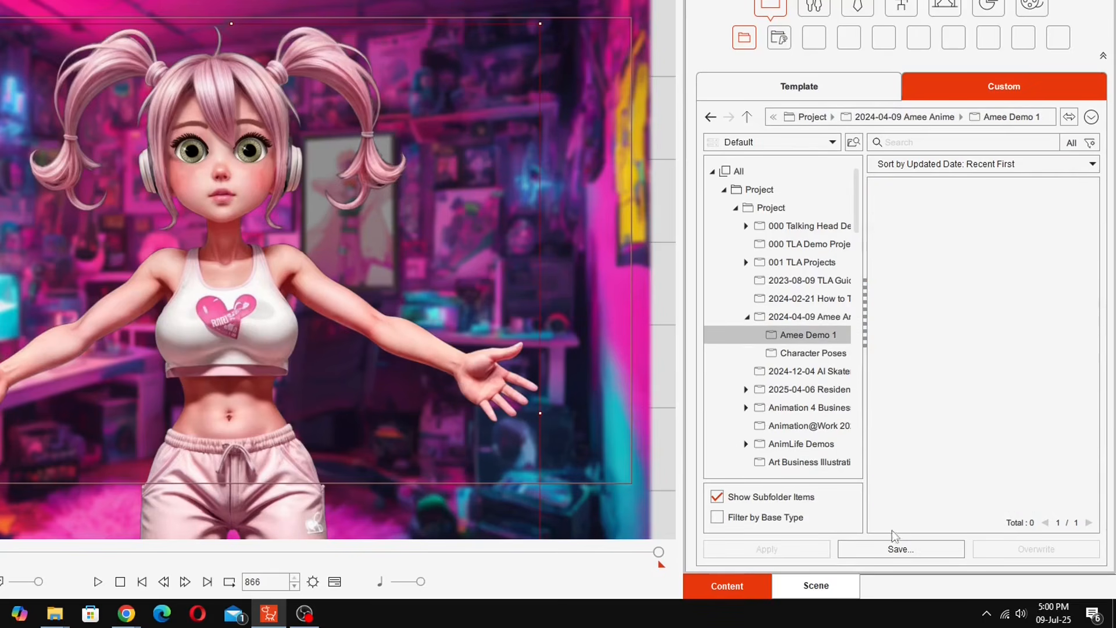
left_click(883, 549)
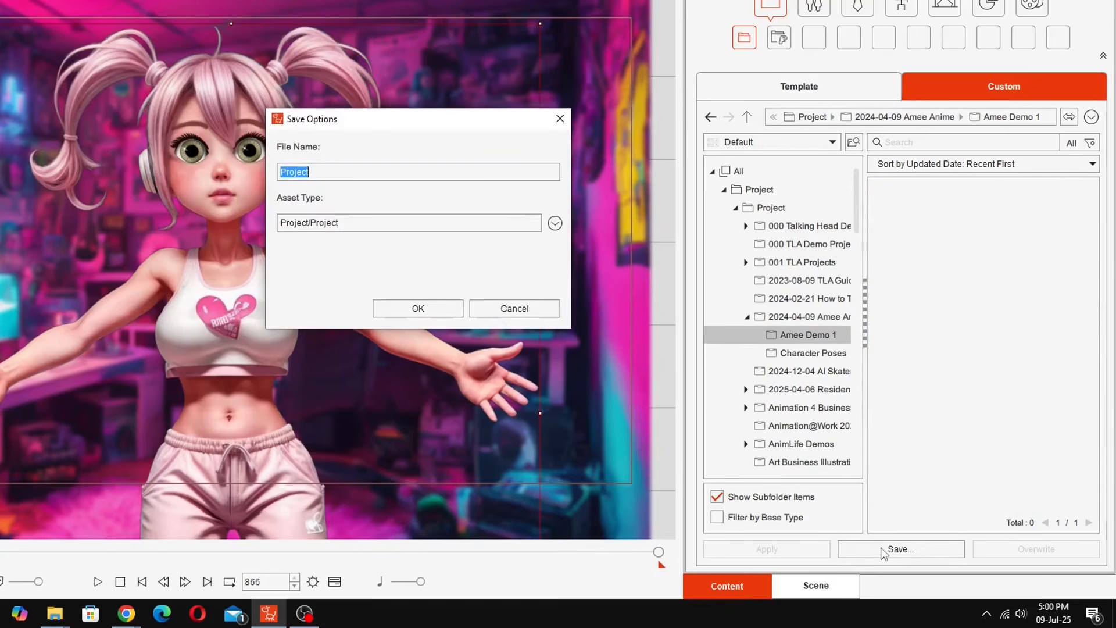
type("Amee Lip sy")
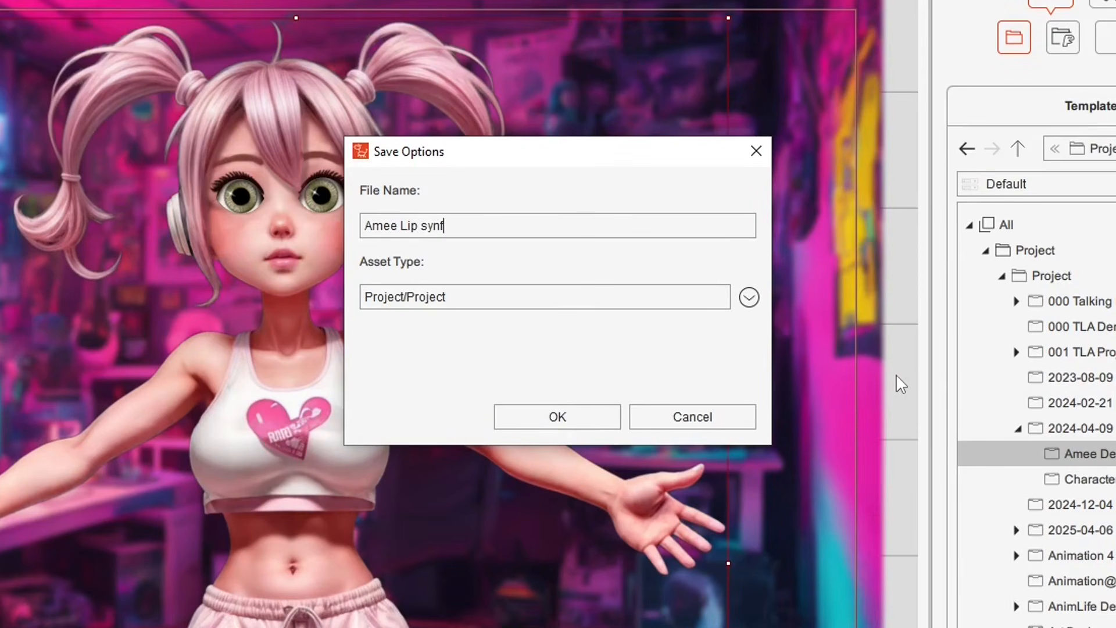
type("nc")
key("Return")
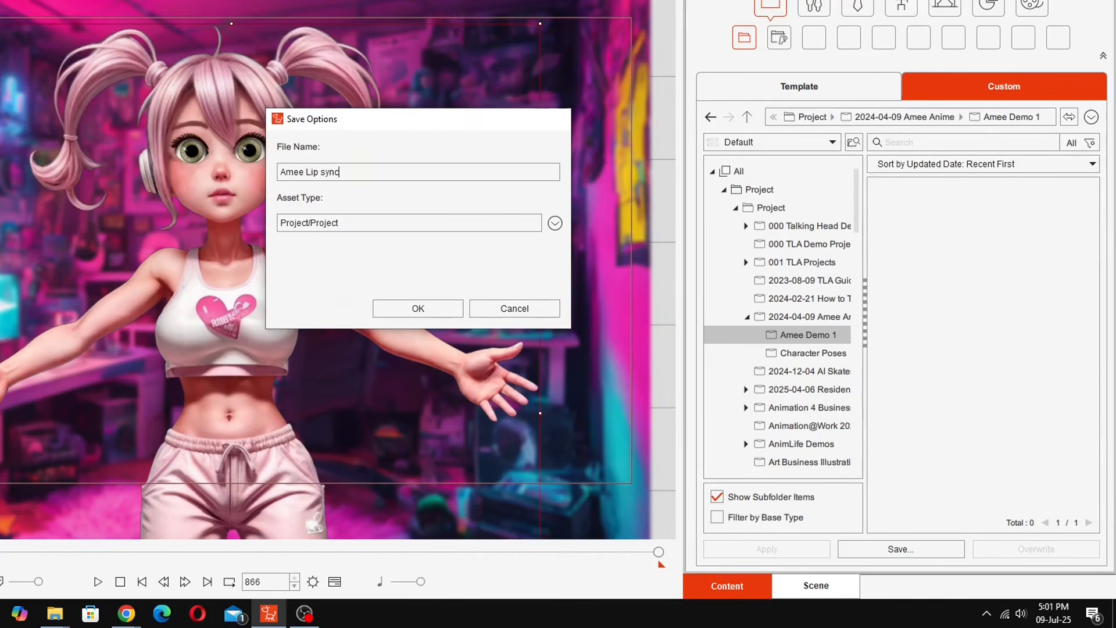
key("Return")
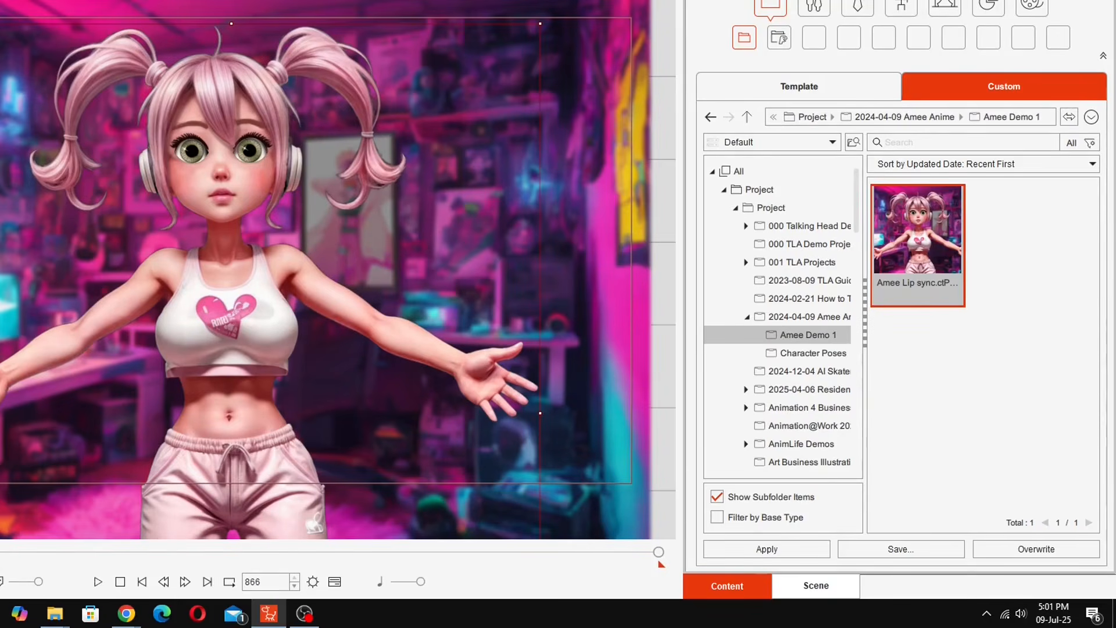